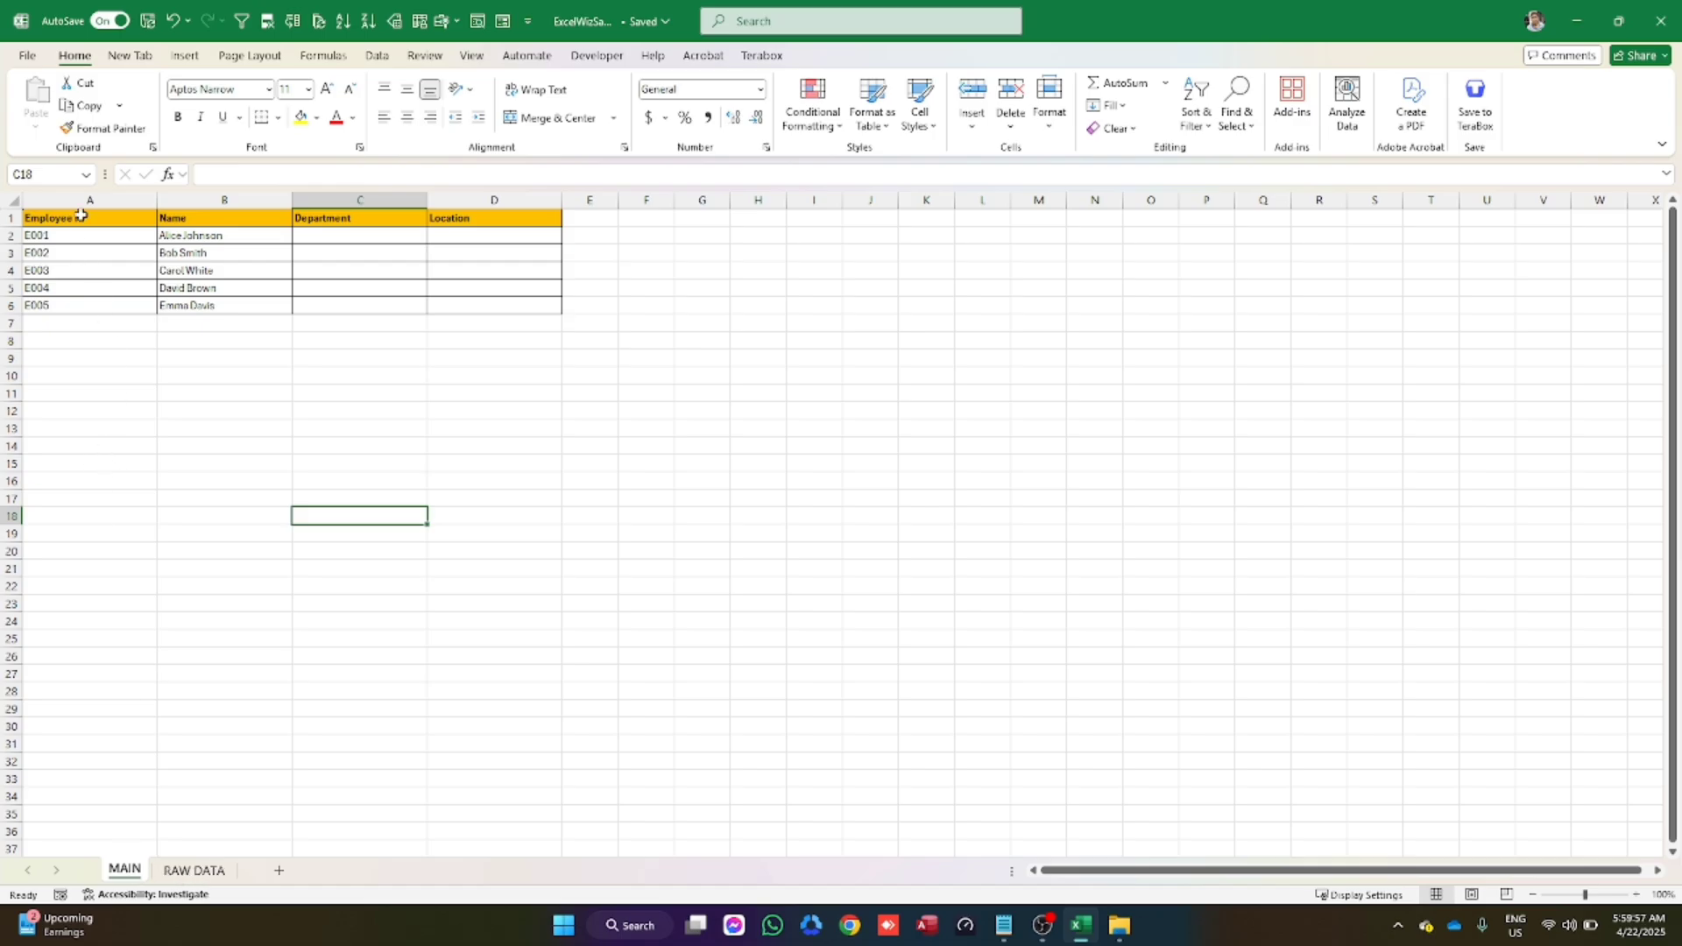
# Highlight the MAIN employee table and its Employee ID, Name, Department and Location columns
pyautogui.moveTo(82, 217)
pyautogui.mouseDown()
pyautogui.moveTo(450, 274)
pyautogui.moveTo(512, 304)
pyautogui.mouseUp()
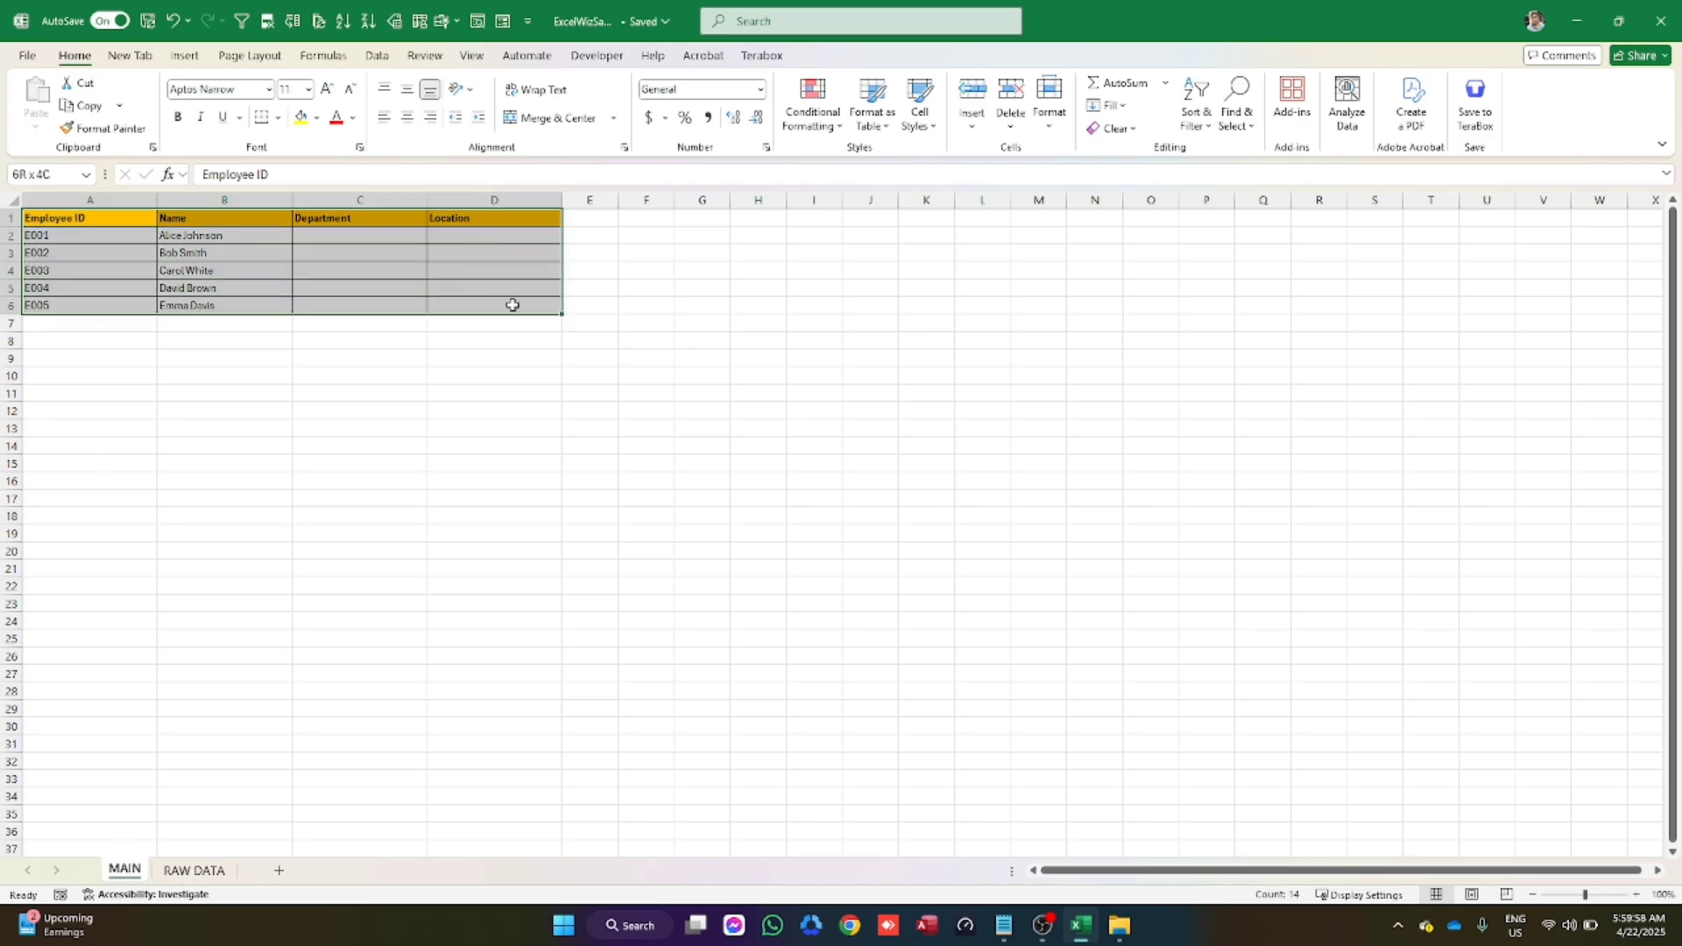
pyautogui.click(102, 198)
pyautogui.click(225, 199)
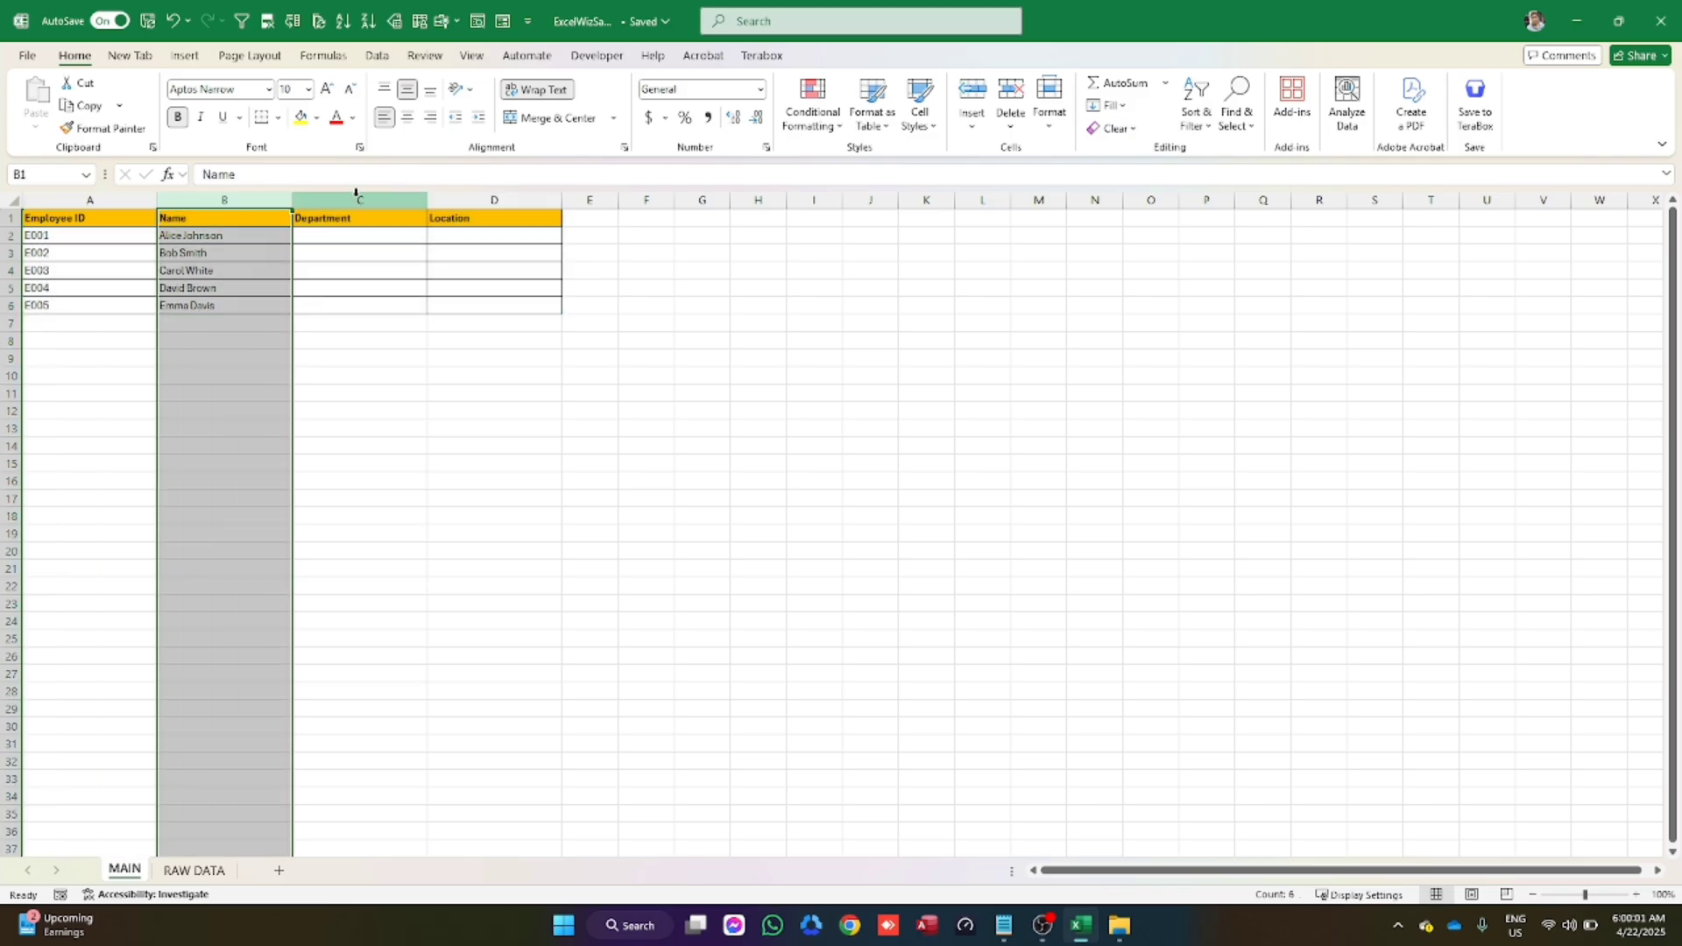
pyautogui.click(356, 199)
pyautogui.click(473, 198)
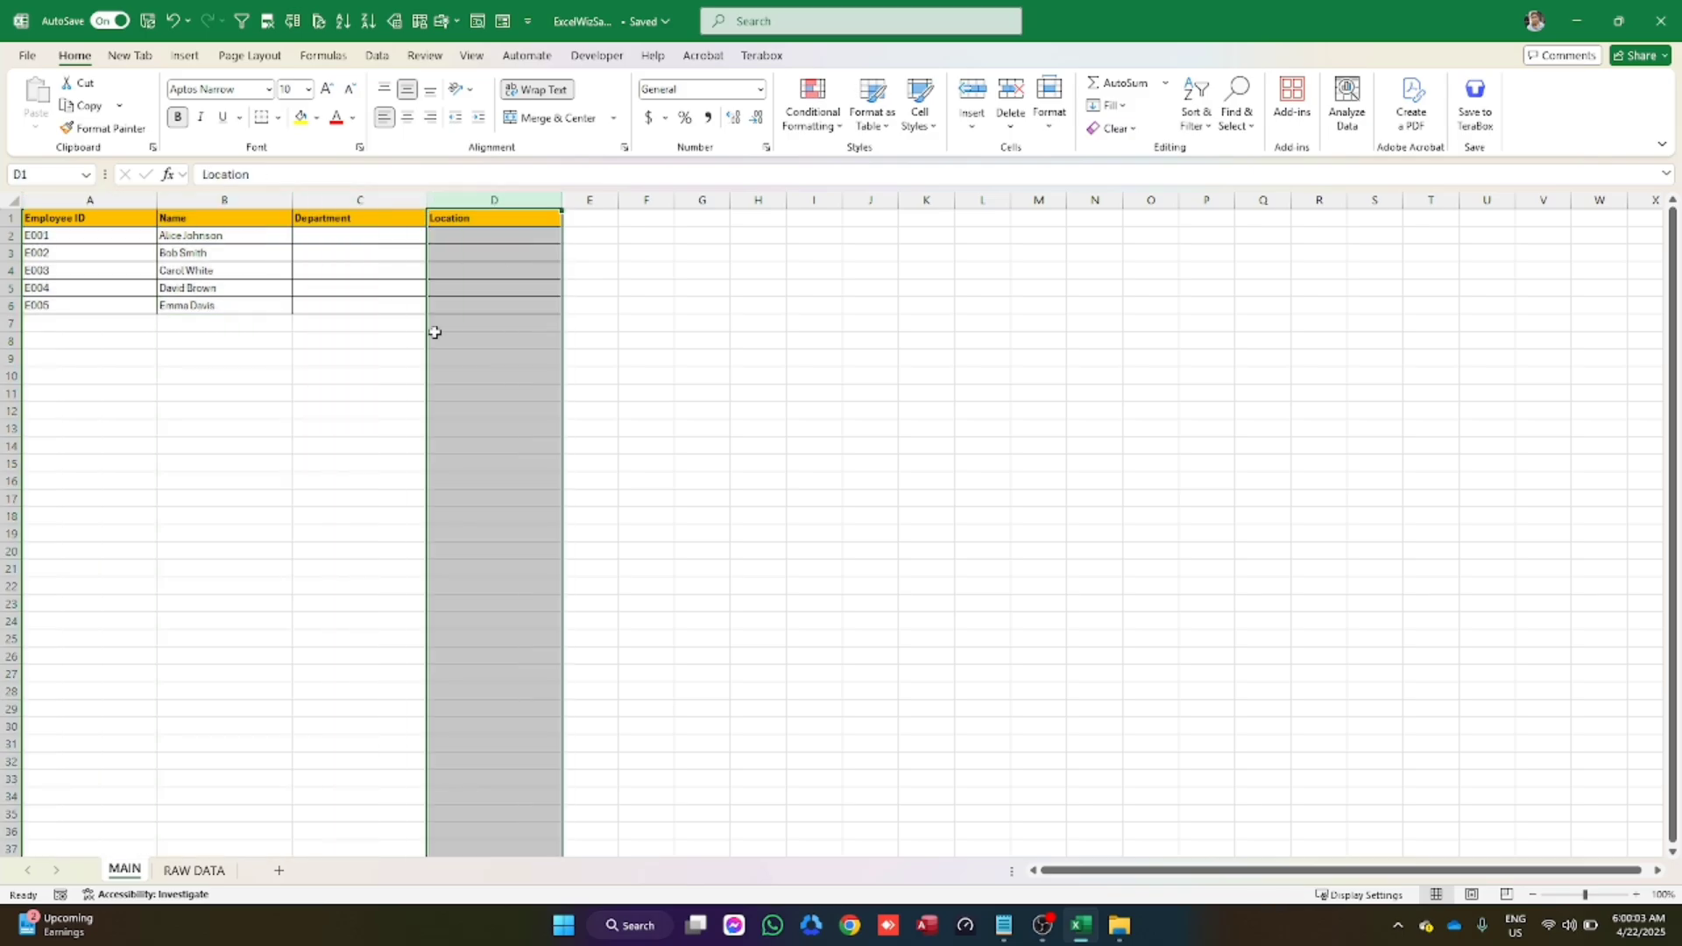
# Highlight the empty Department and Location cells and columns, then bring up the RAW DATA sheet
pyautogui.click(296, 374)
pyautogui.moveTo(345, 232); pyautogui.dragTo(453, 303)
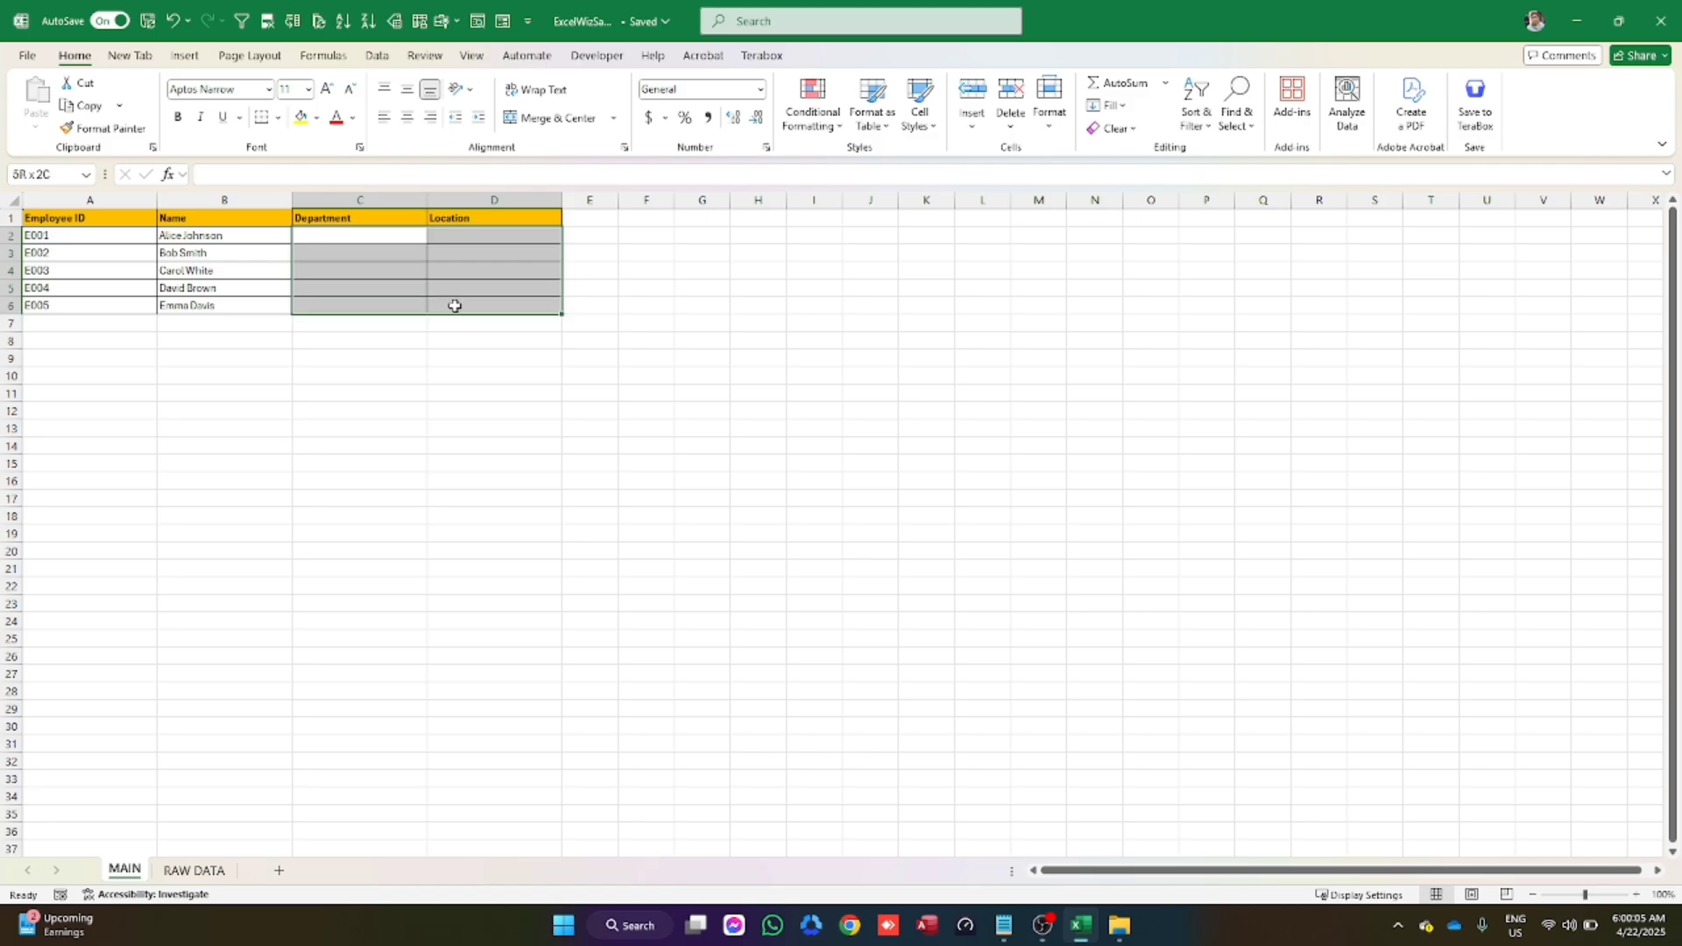
pyautogui.click(353, 199)
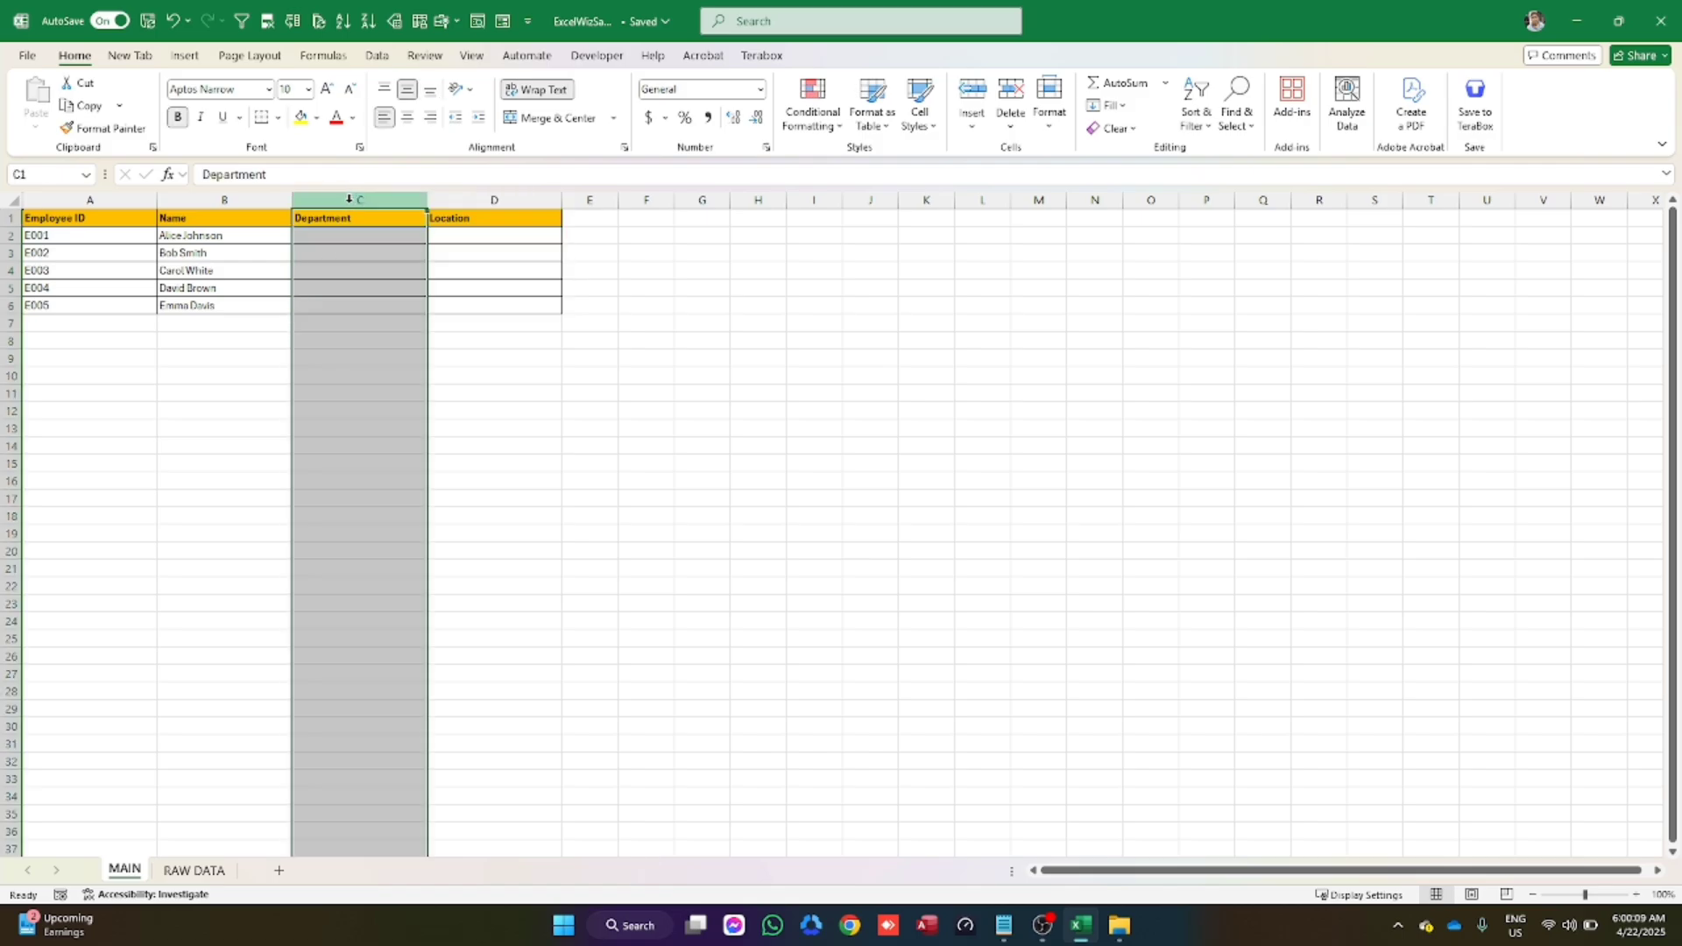
pyautogui.click(480, 197)
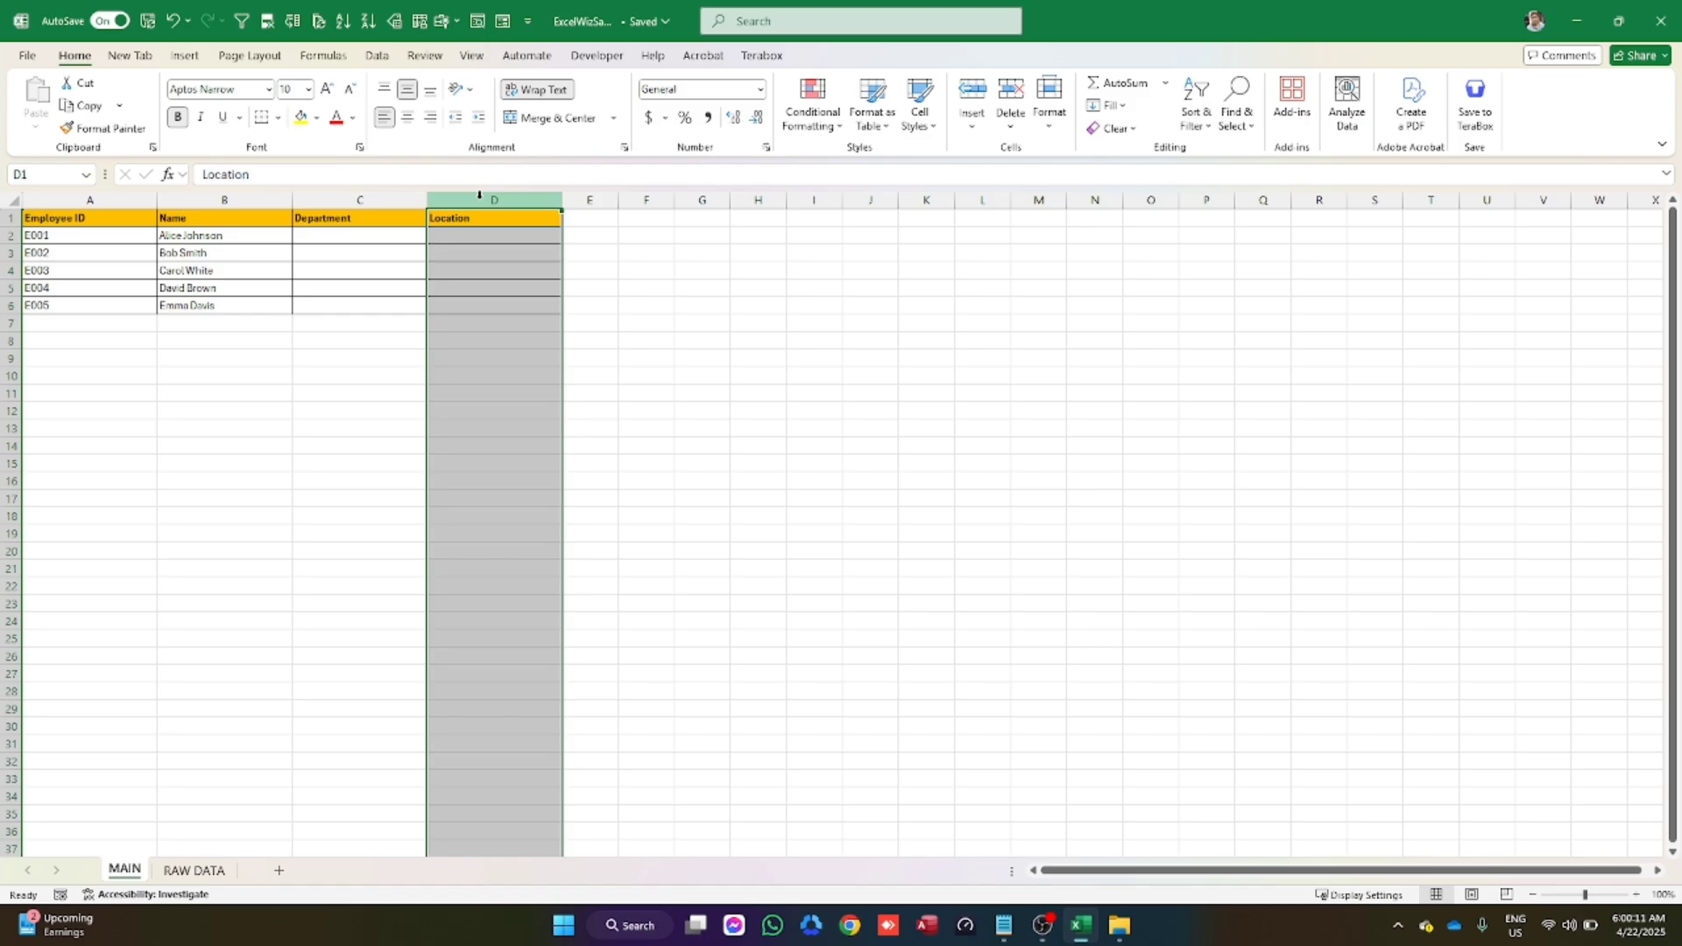
pyautogui.click(197, 872)
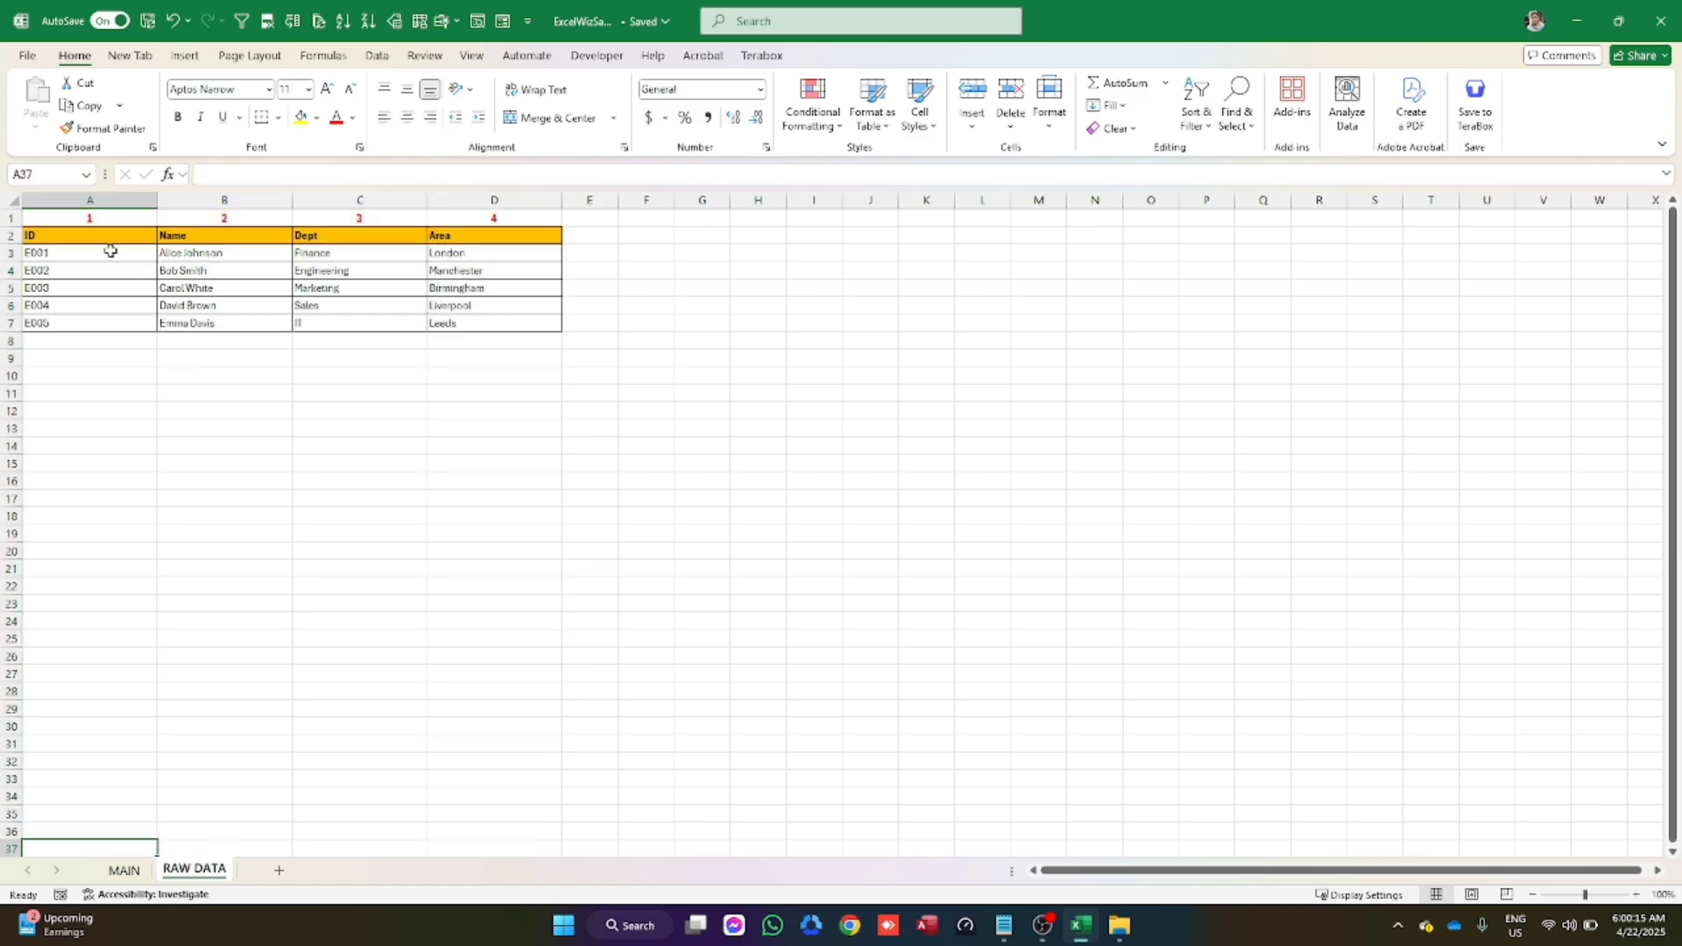
# Compare the RAW DATA Dept and Area values with MAIN's empty Department and Location cells
pyautogui.moveTo(97, 234); pyautogui.dragTo(470, 322)
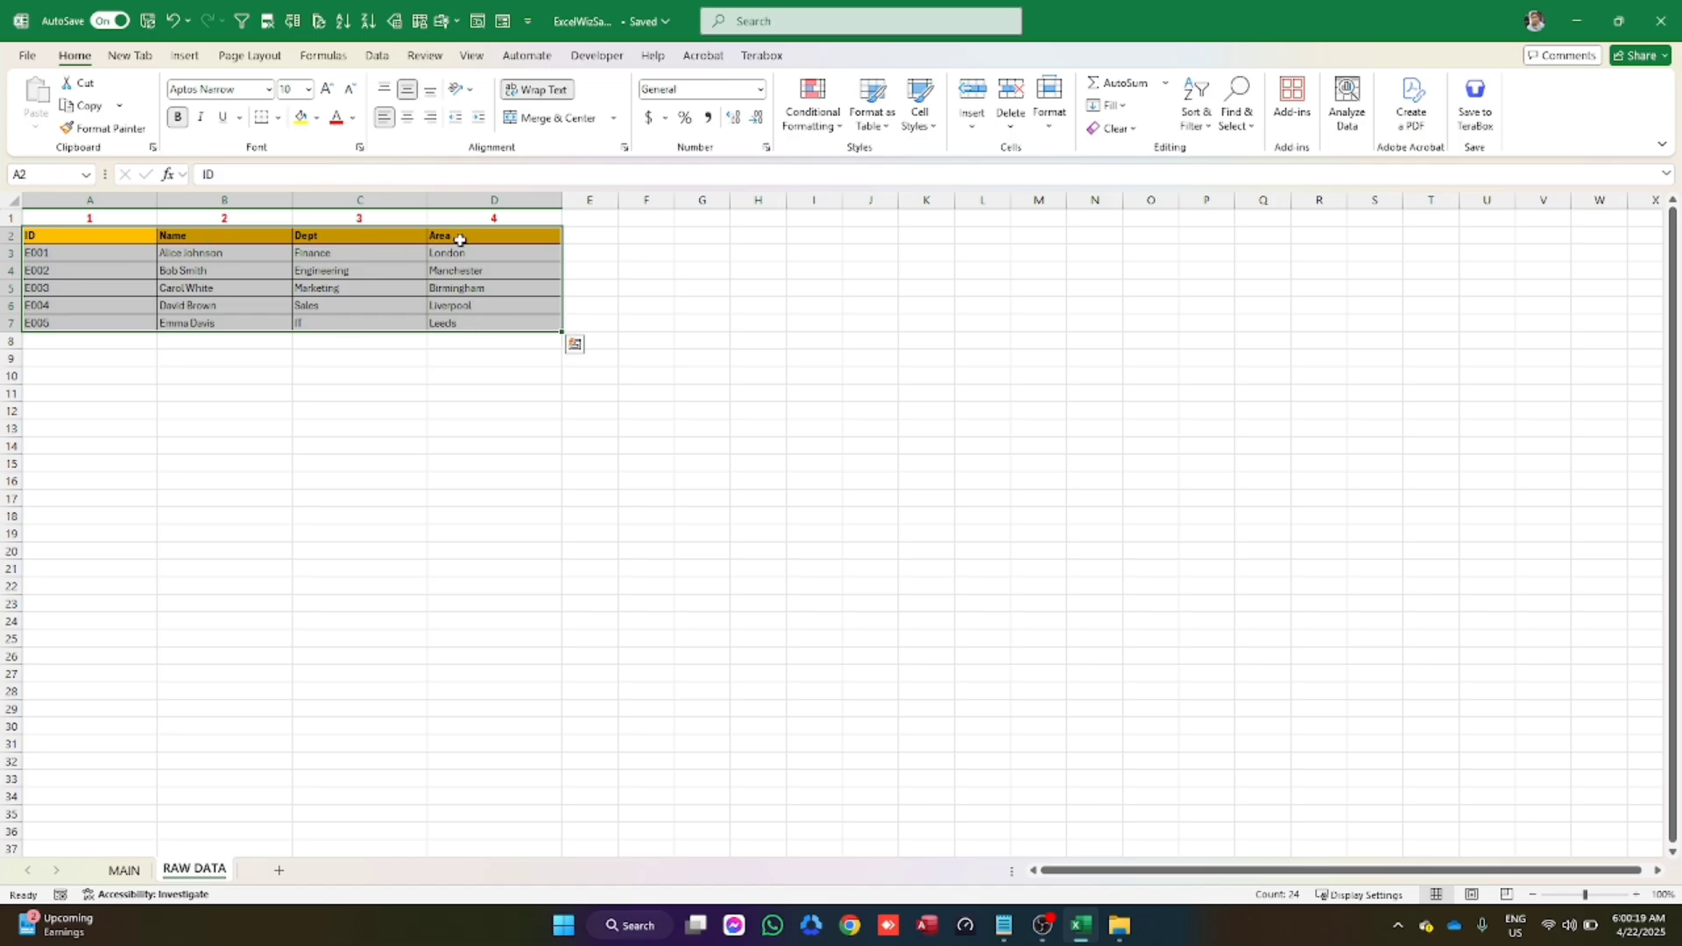
pyautogui.moveTo(458, 238); pyautogui.dragTo(457, 321)
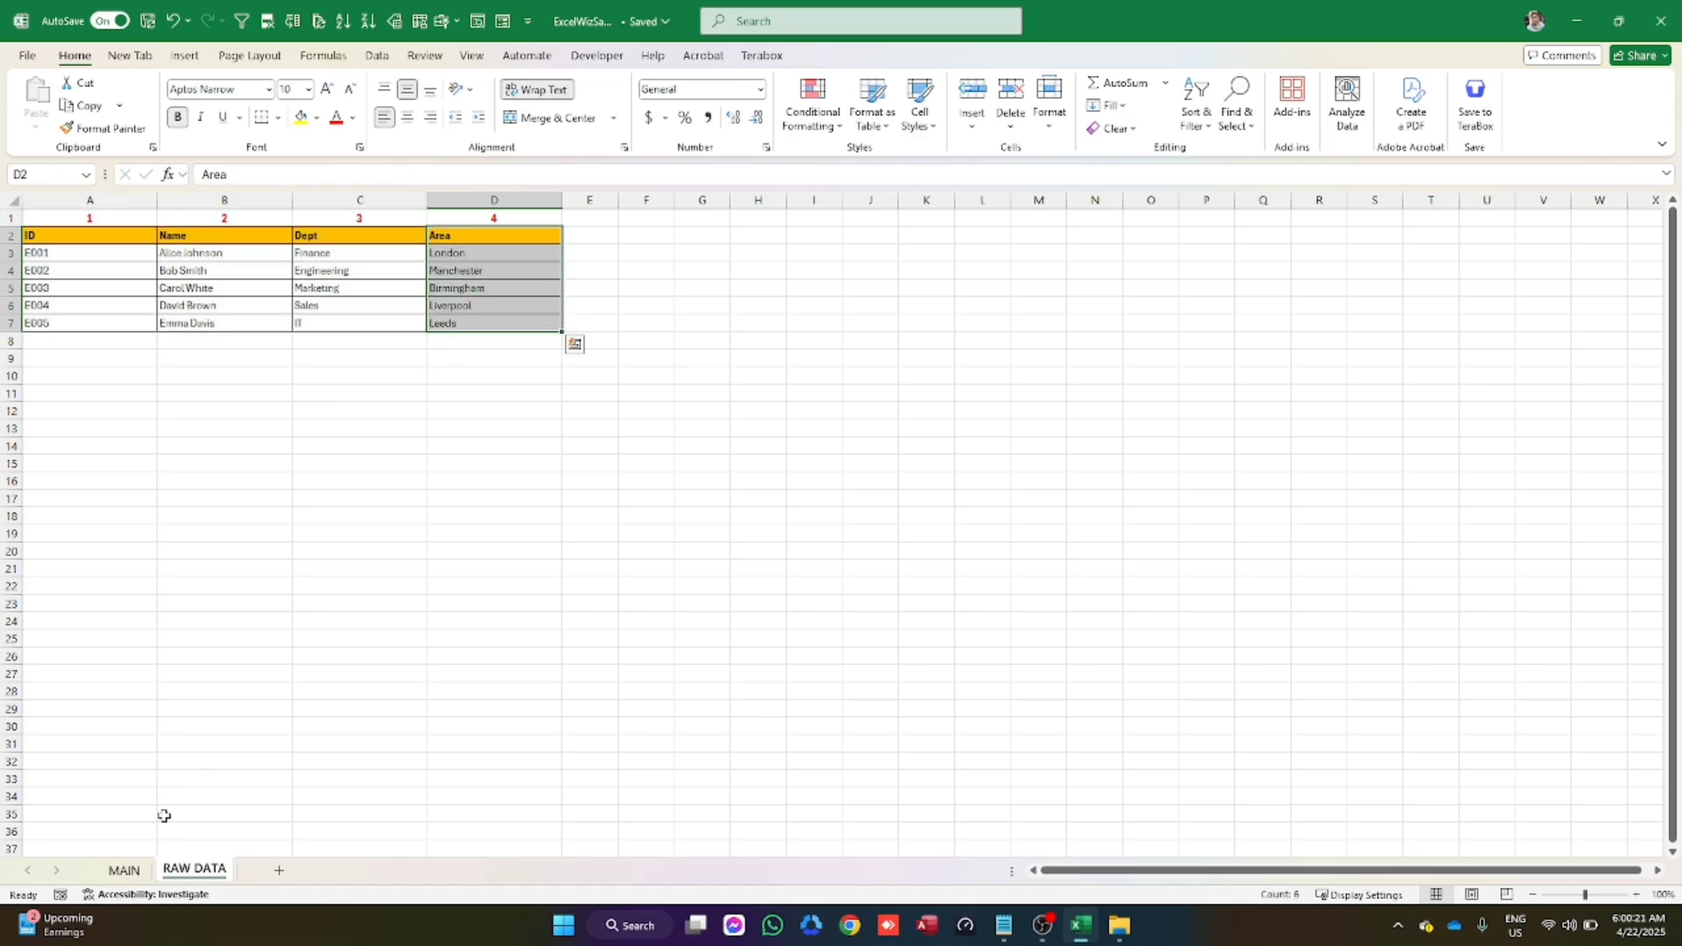
pyautogui.click(123, 870)
pyautogui.moveTo(339, 230); pyautogui.dragTo(511, 304)
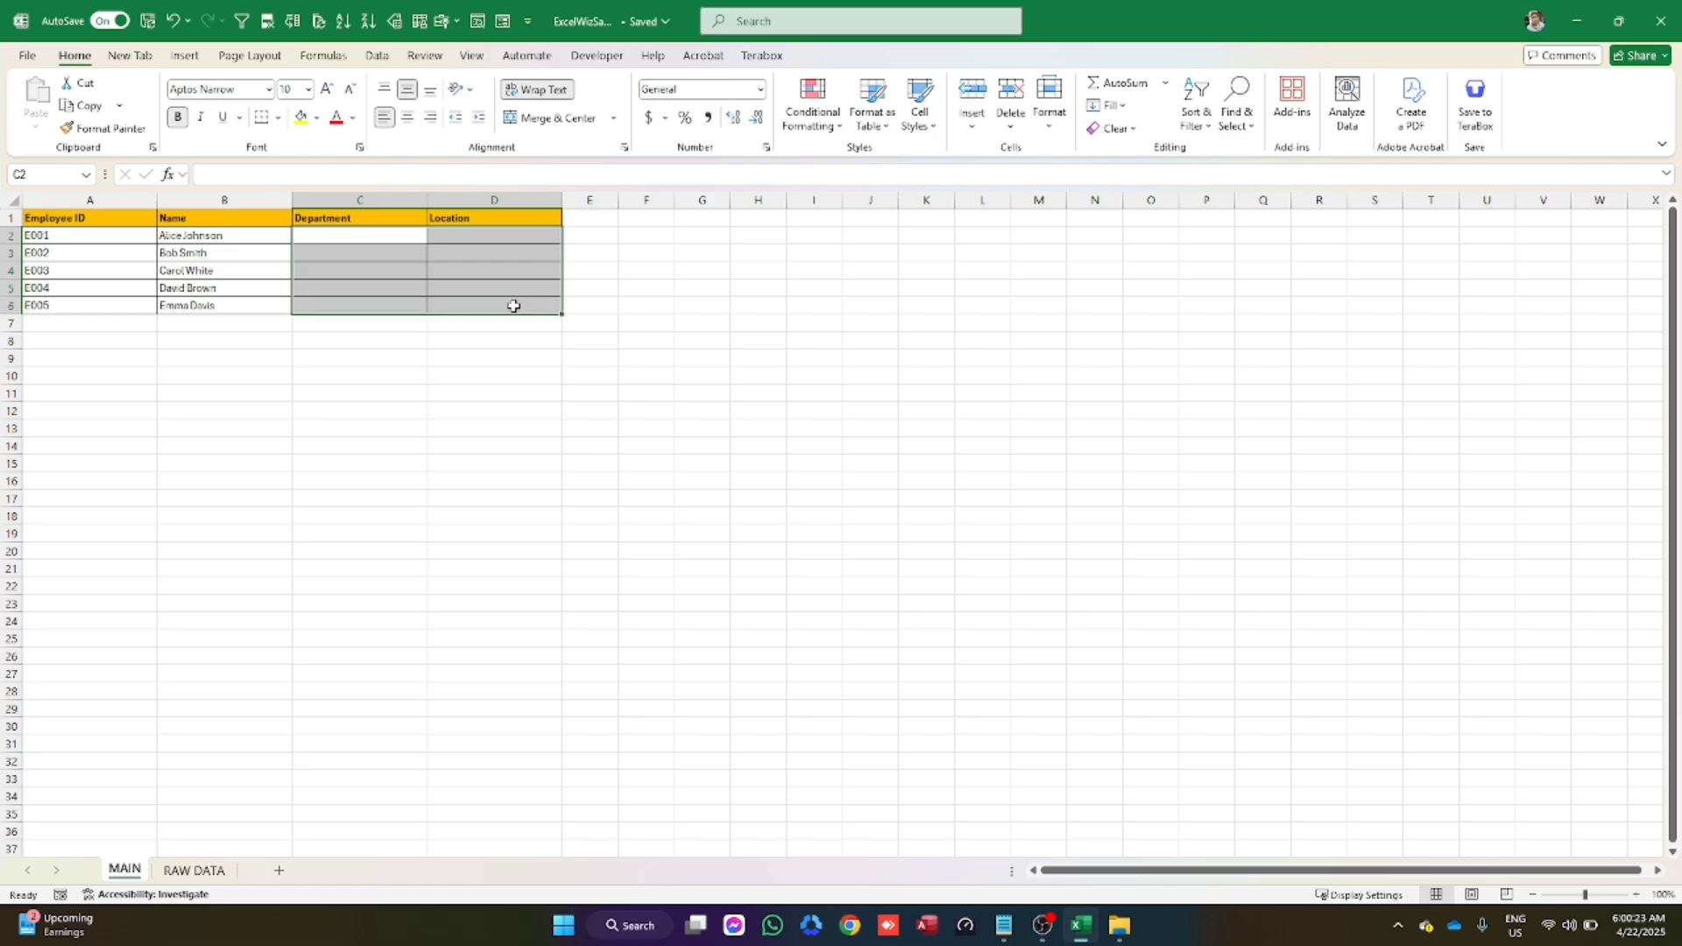
pyautogui.click(198, 871)
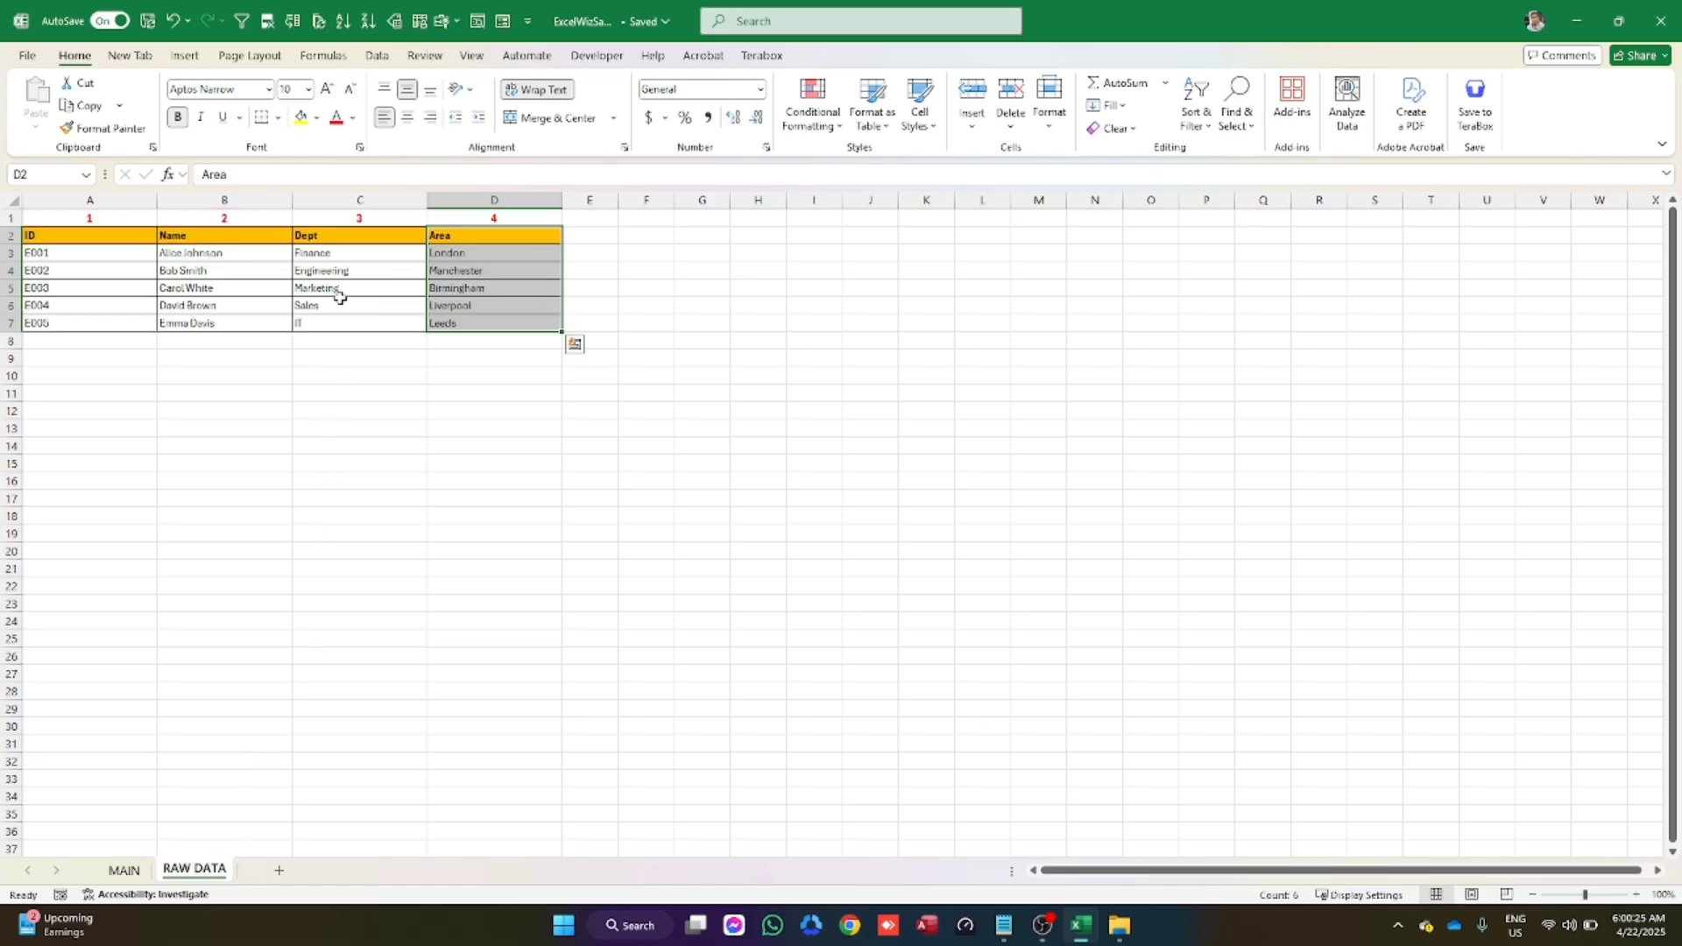
pyautogui.moveTo(339, 254); pyautogui.dragTo(495, 326)
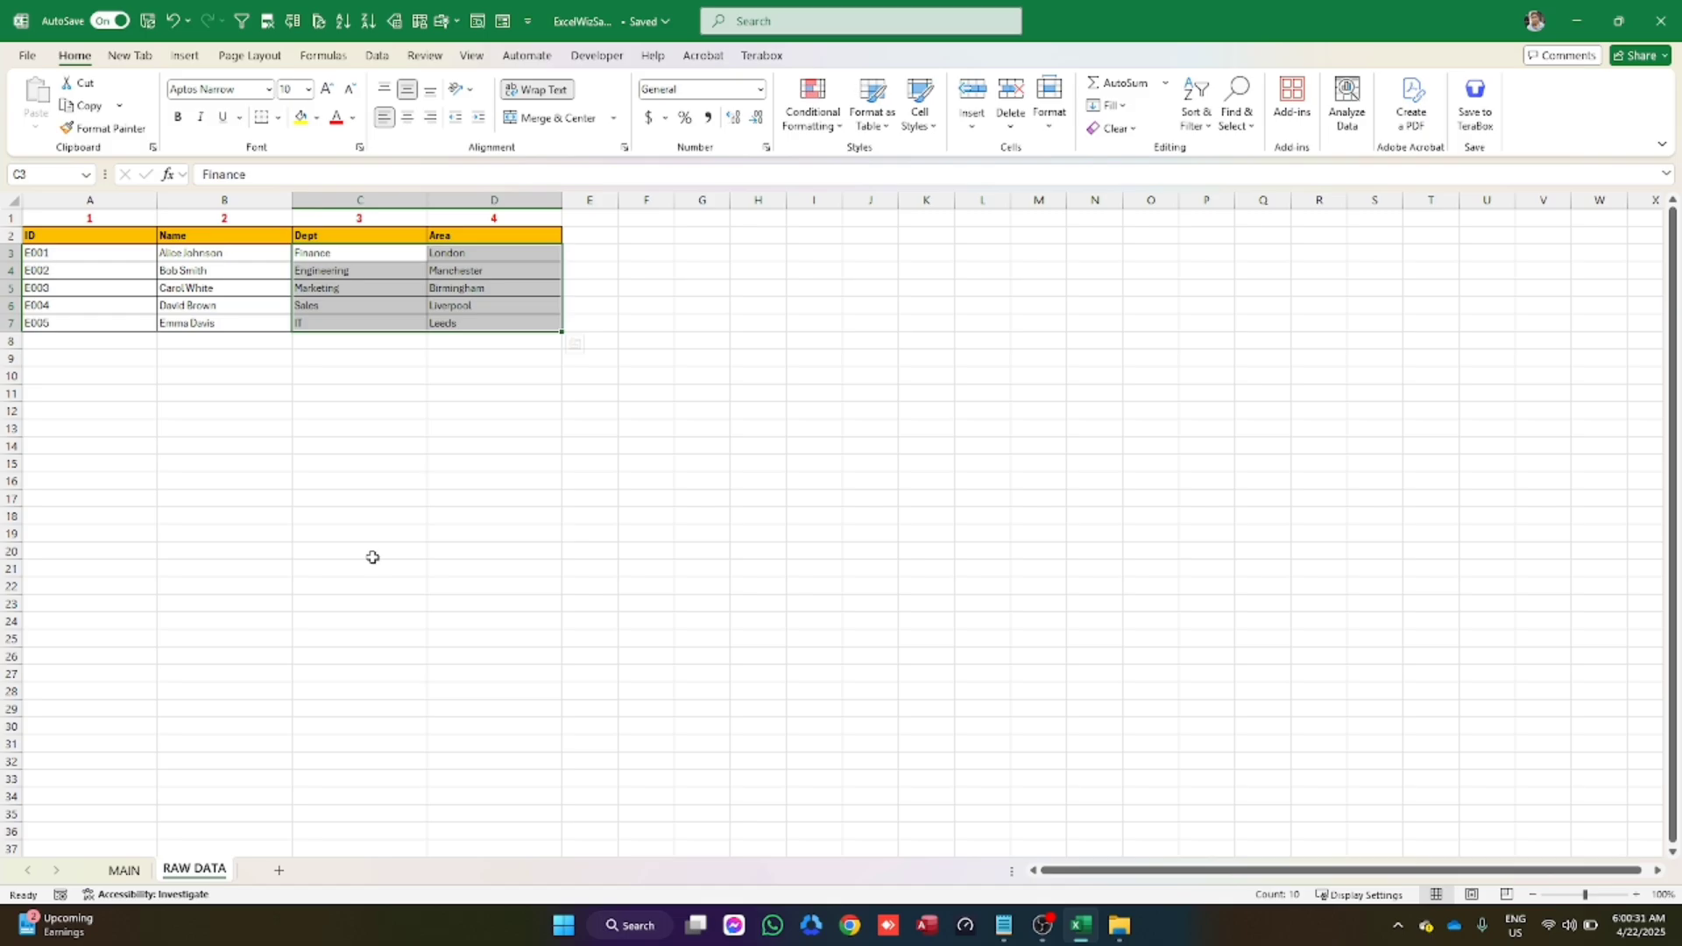
pyautogui.click(169, 394)
# Highlight RAW DATA columns A–D, point out column numbers 1–4, and return to MAIN
pyautogui.moveTo(114, 201); pyautogui.dragTo(468, 201)
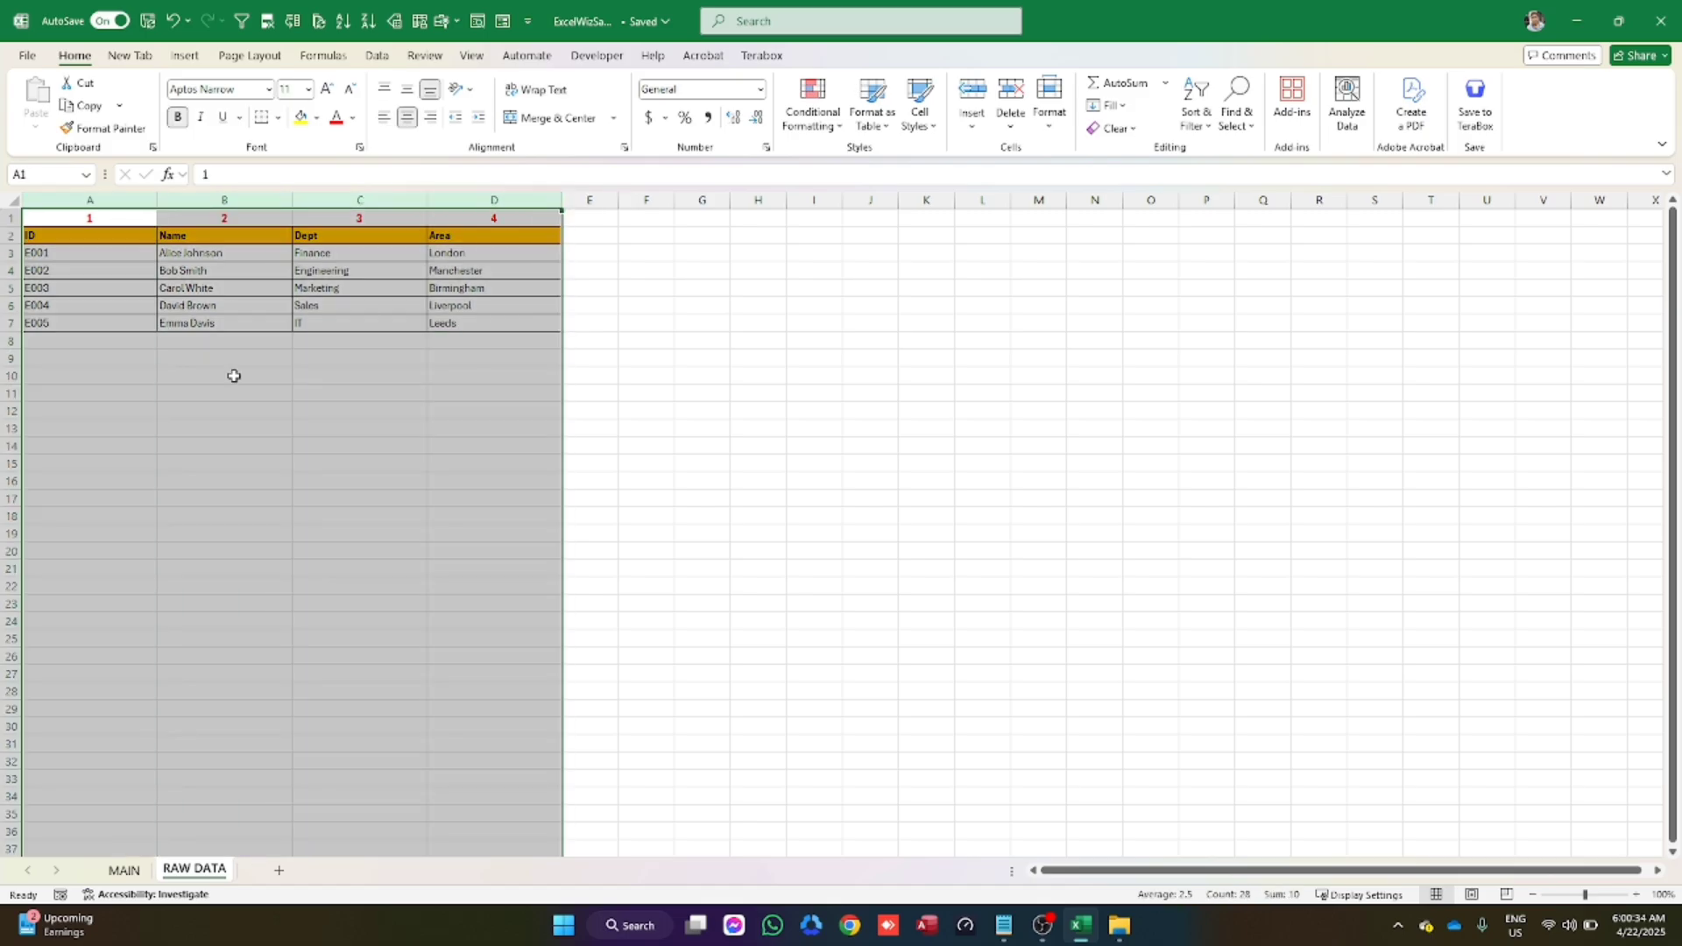
pyautogui.click(120, 227)
pyautogui.click(224, 219)
pyautogui.click(352, 217)
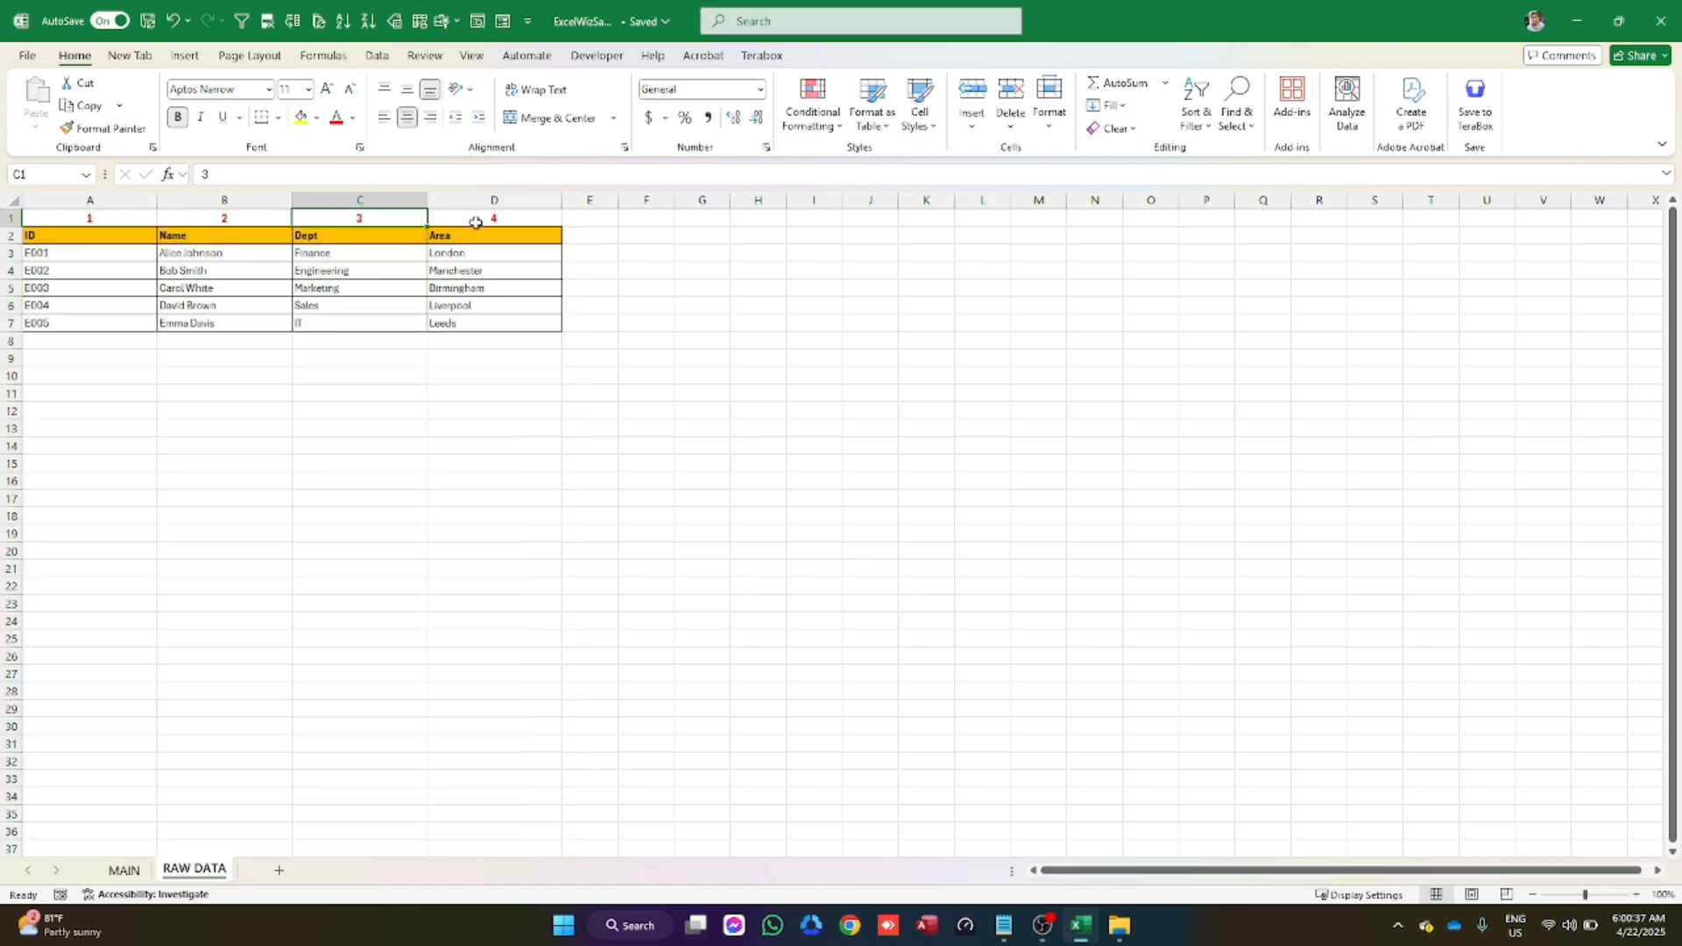
pyautogui.click(494, 221)
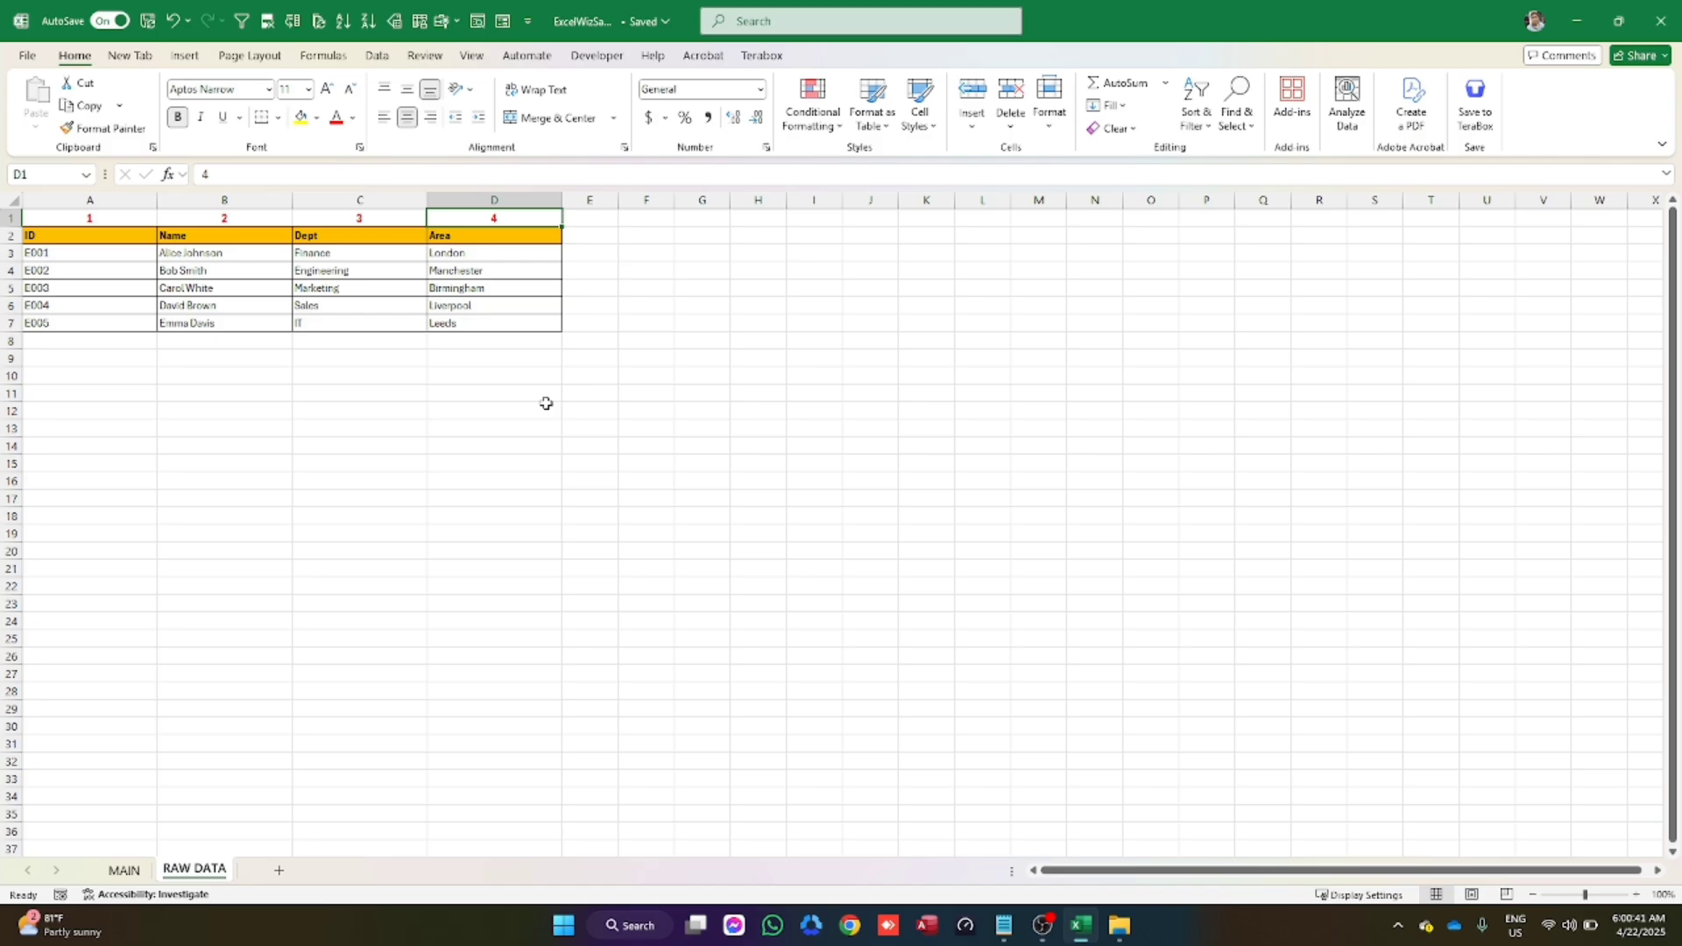
pyautogui.click(129, 870)
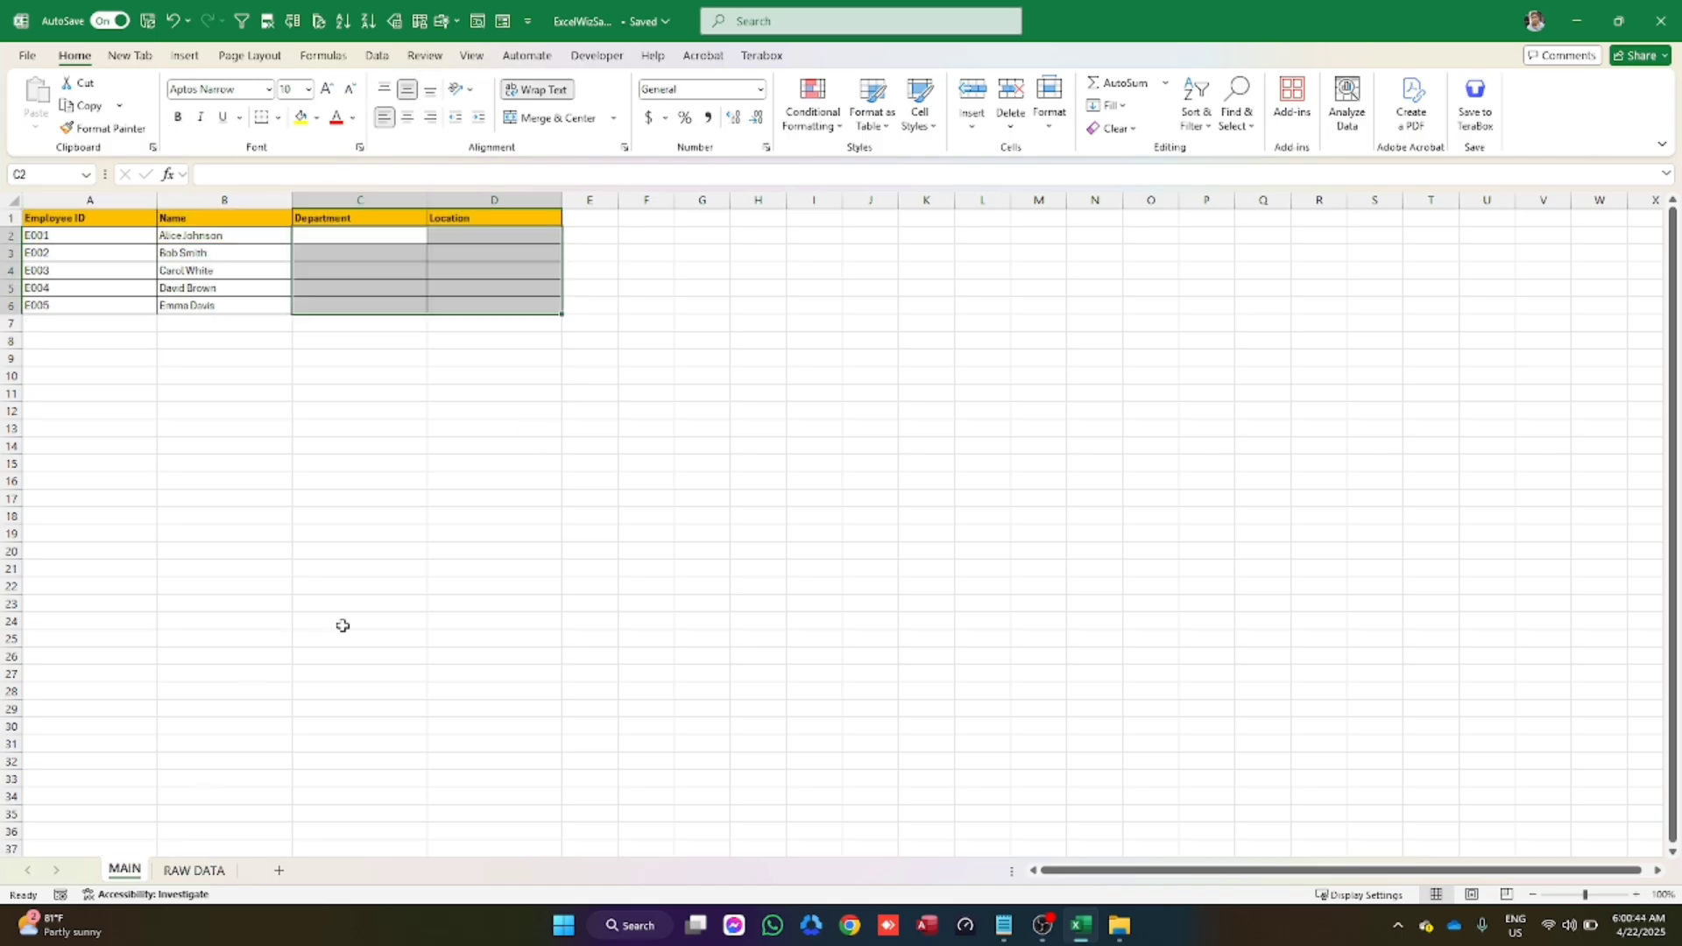
# Enter =VLOOKUP( in MAIN cell C2 using the function autocomplete
pyautogui.click(320, 234)
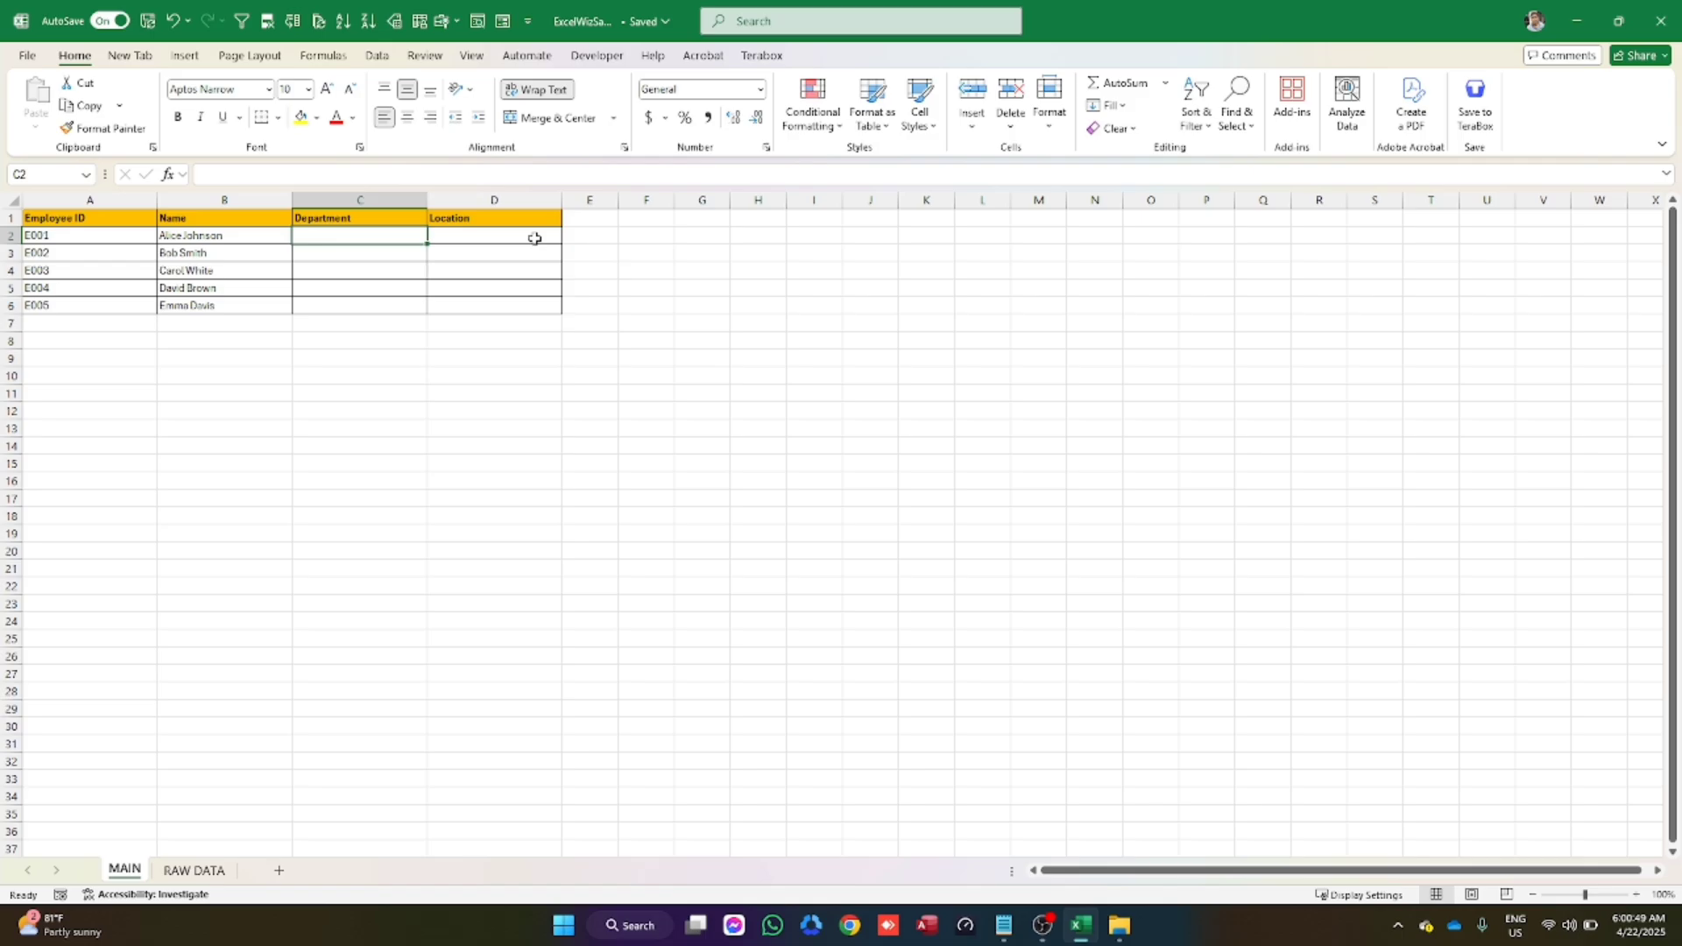
pyautogui.write('=vl')
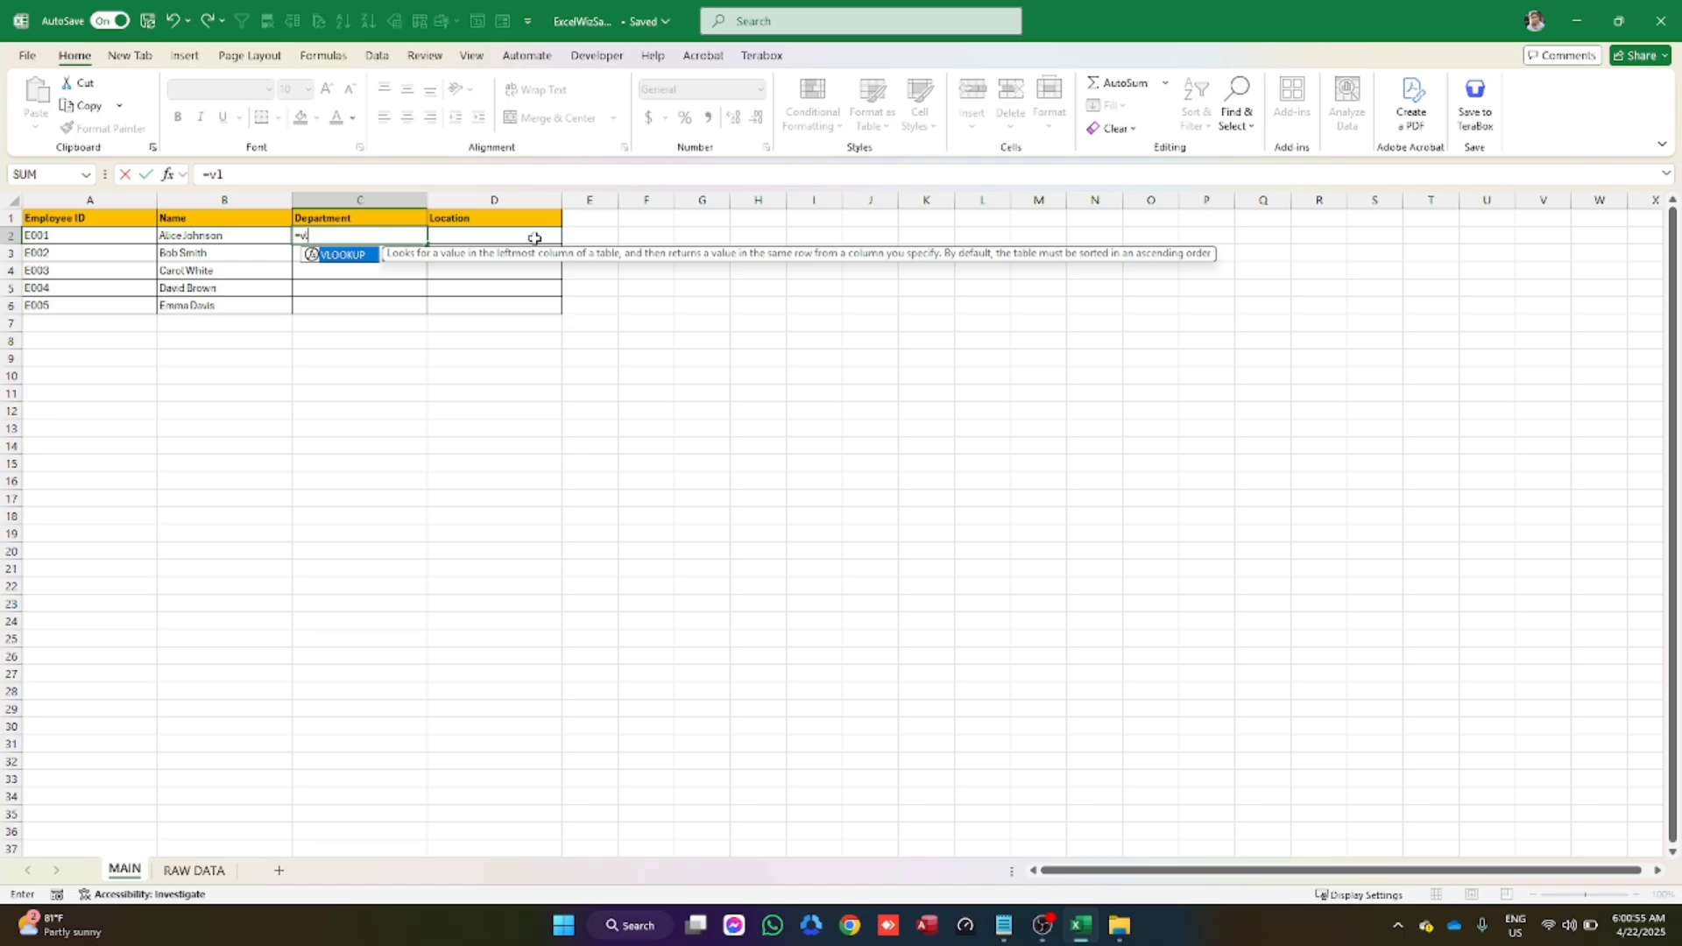
pyautogui.press('Tab')
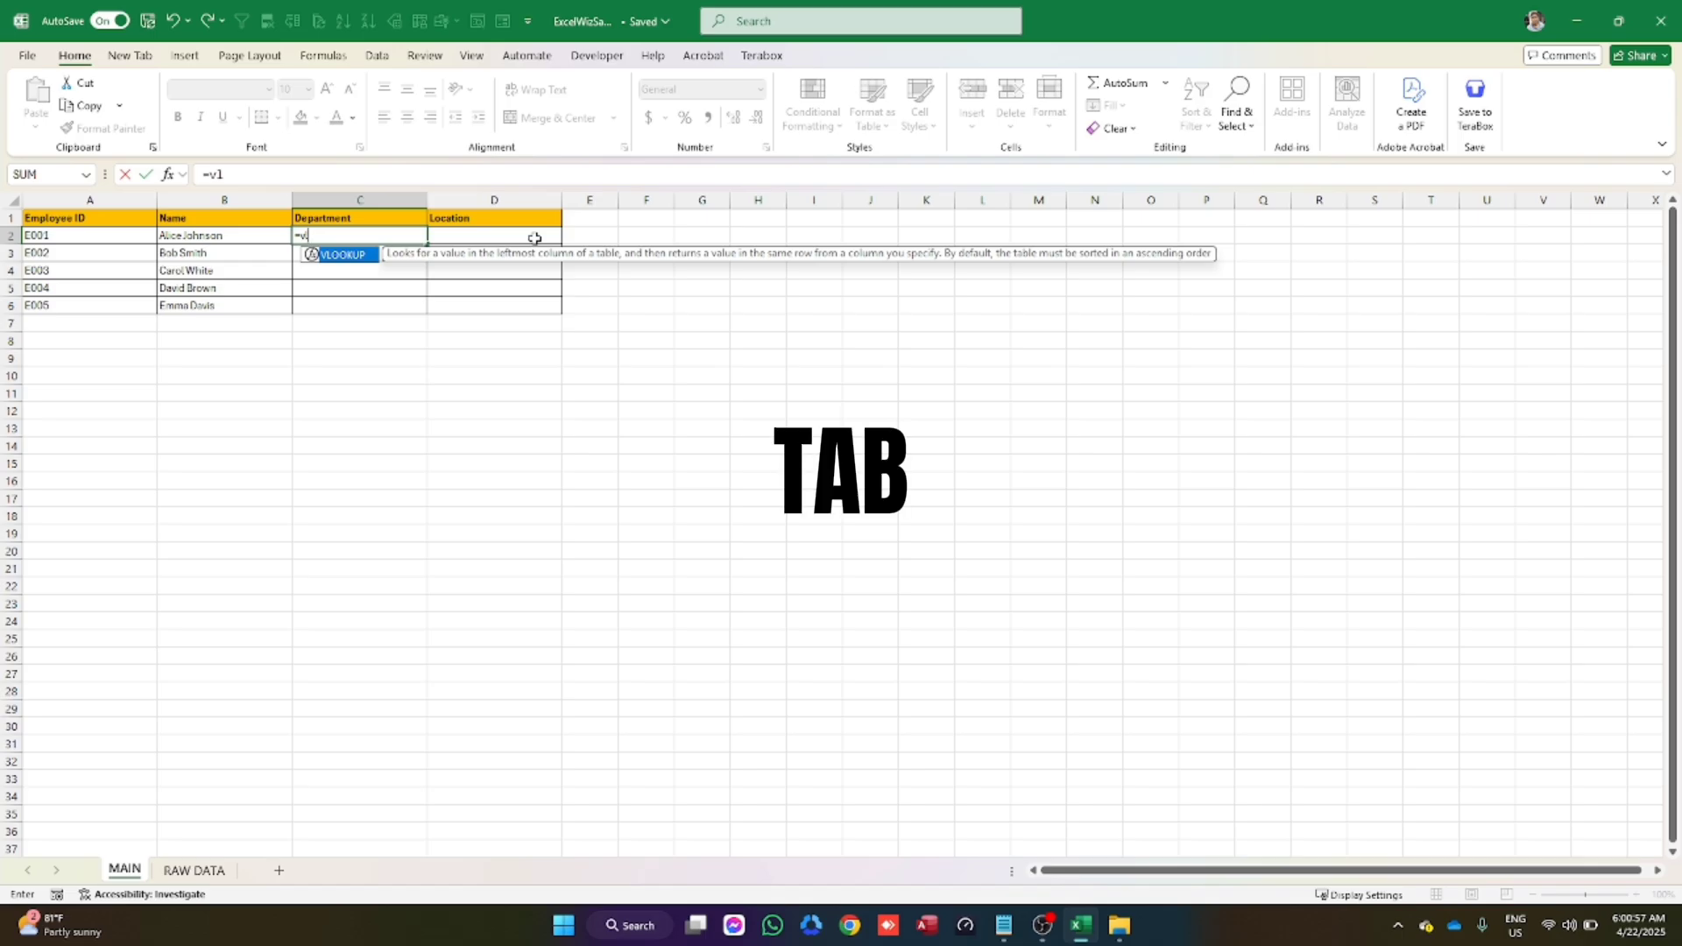
pyautogui.press('Tab')
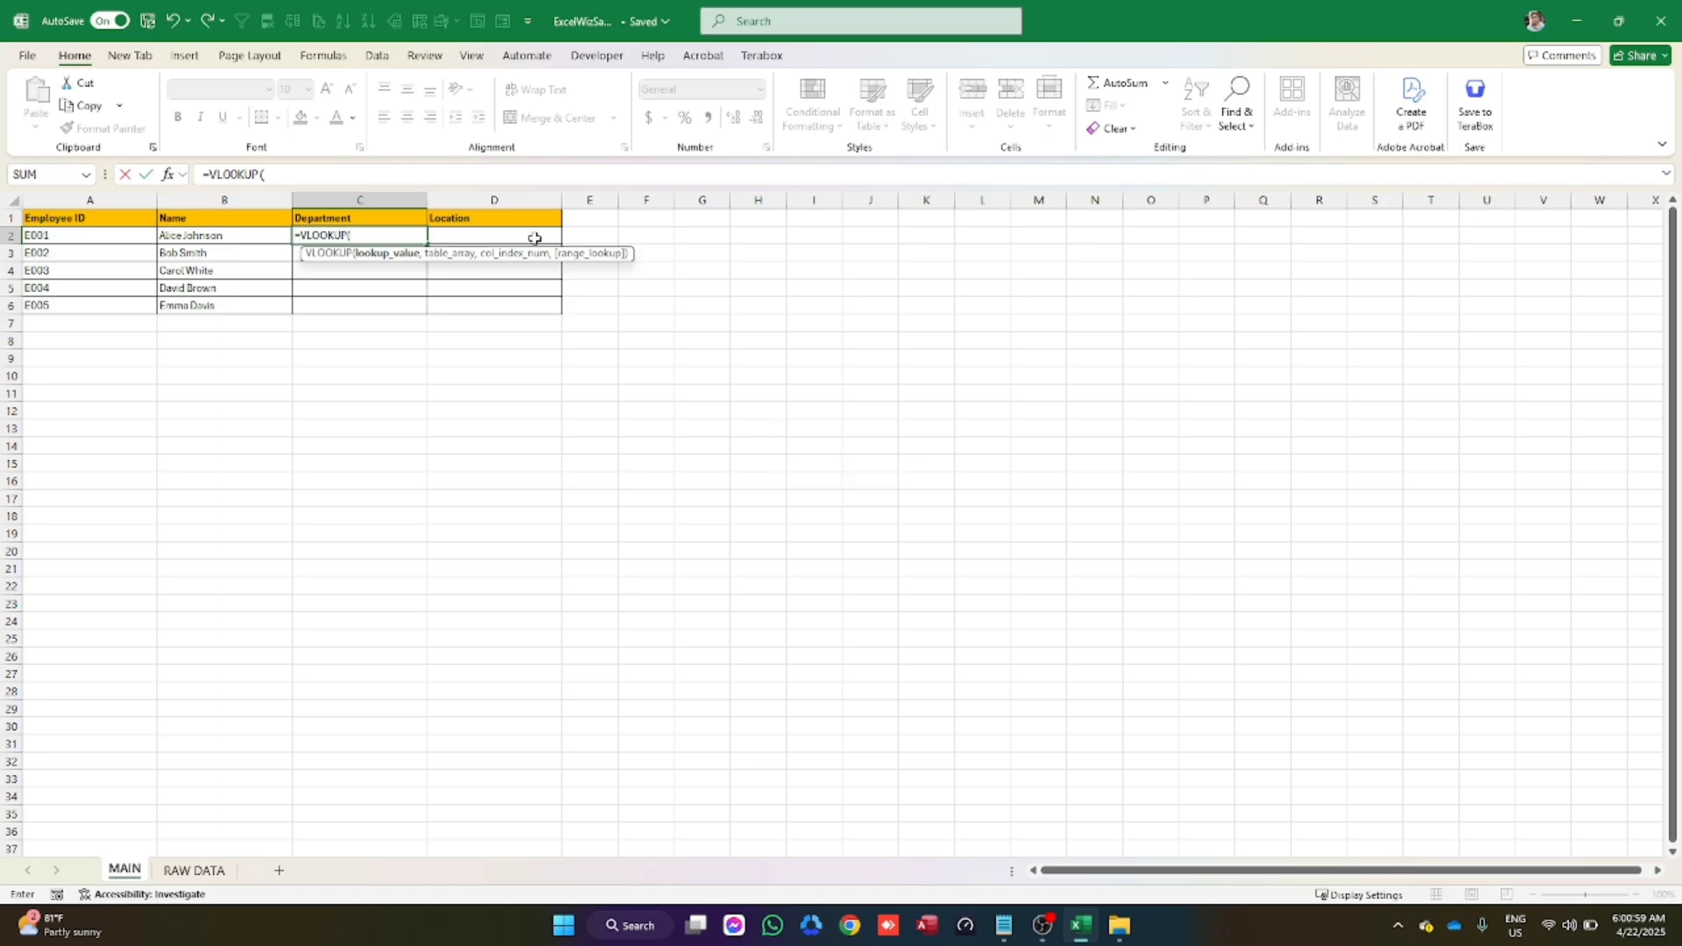
pyautogui.press('BackSpace')
pyautogui.press('BackSpace')
pyautogui.press('BackSpace')
pyautogui.press('BackSpace')
pyautogui.press('BackSpace')
pyautogui.press('BackSpace')
pyautogui.press('BackSpace')
pyautogui.press('BackSpace')
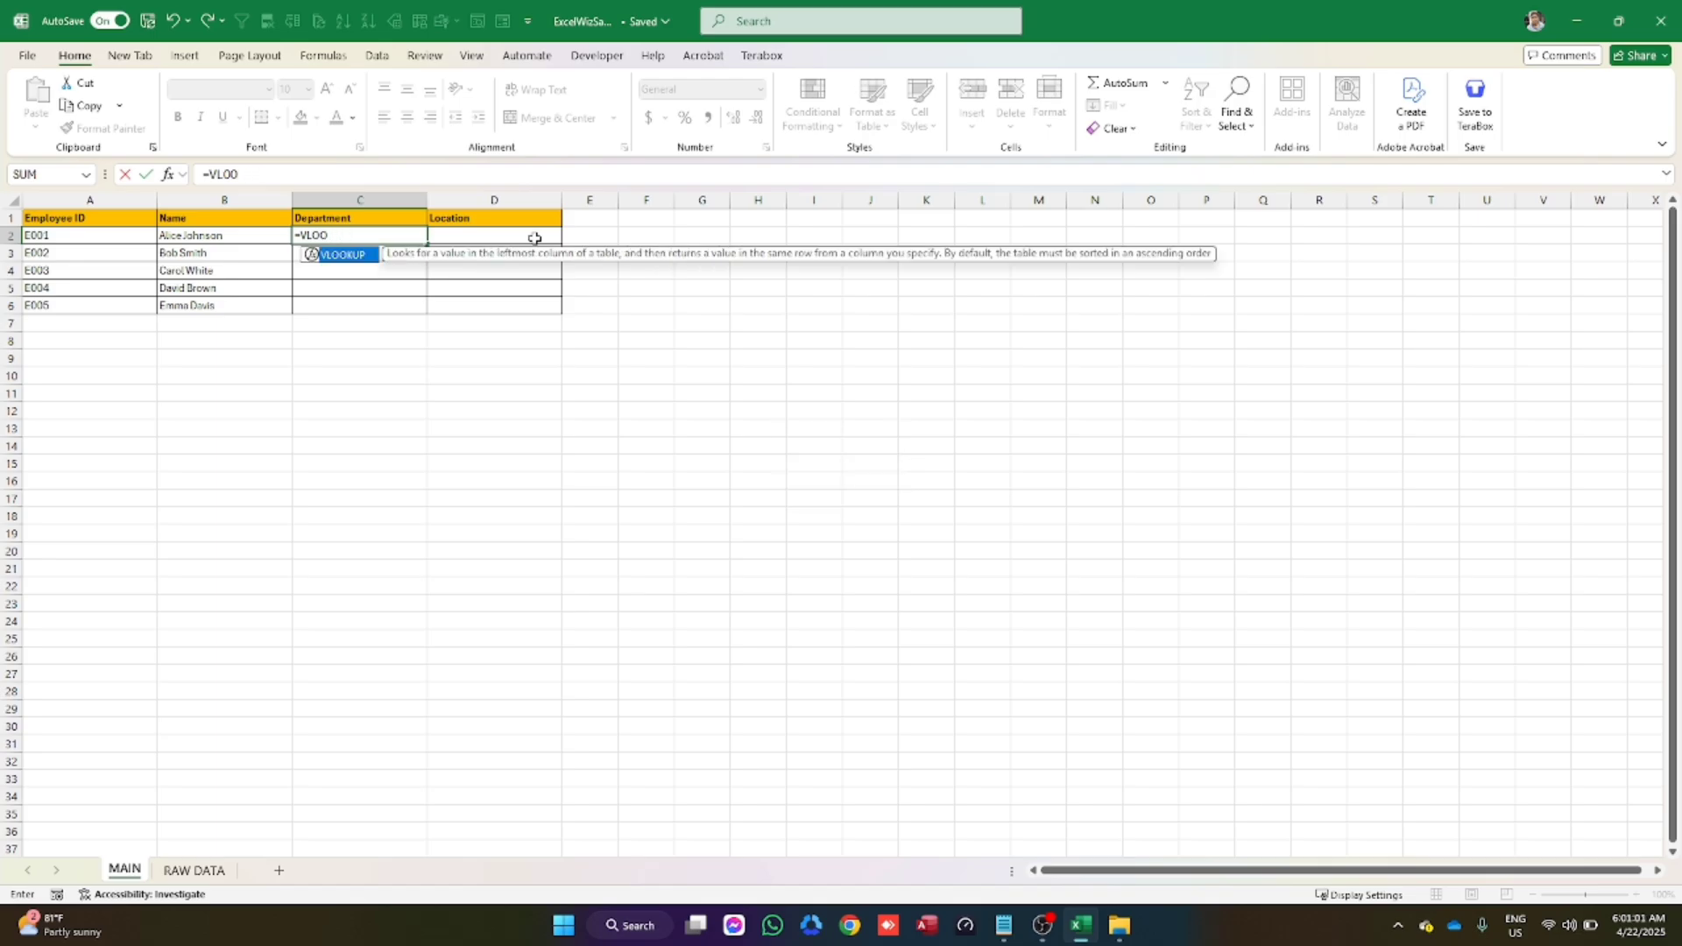
pyautogui.write('vloo')
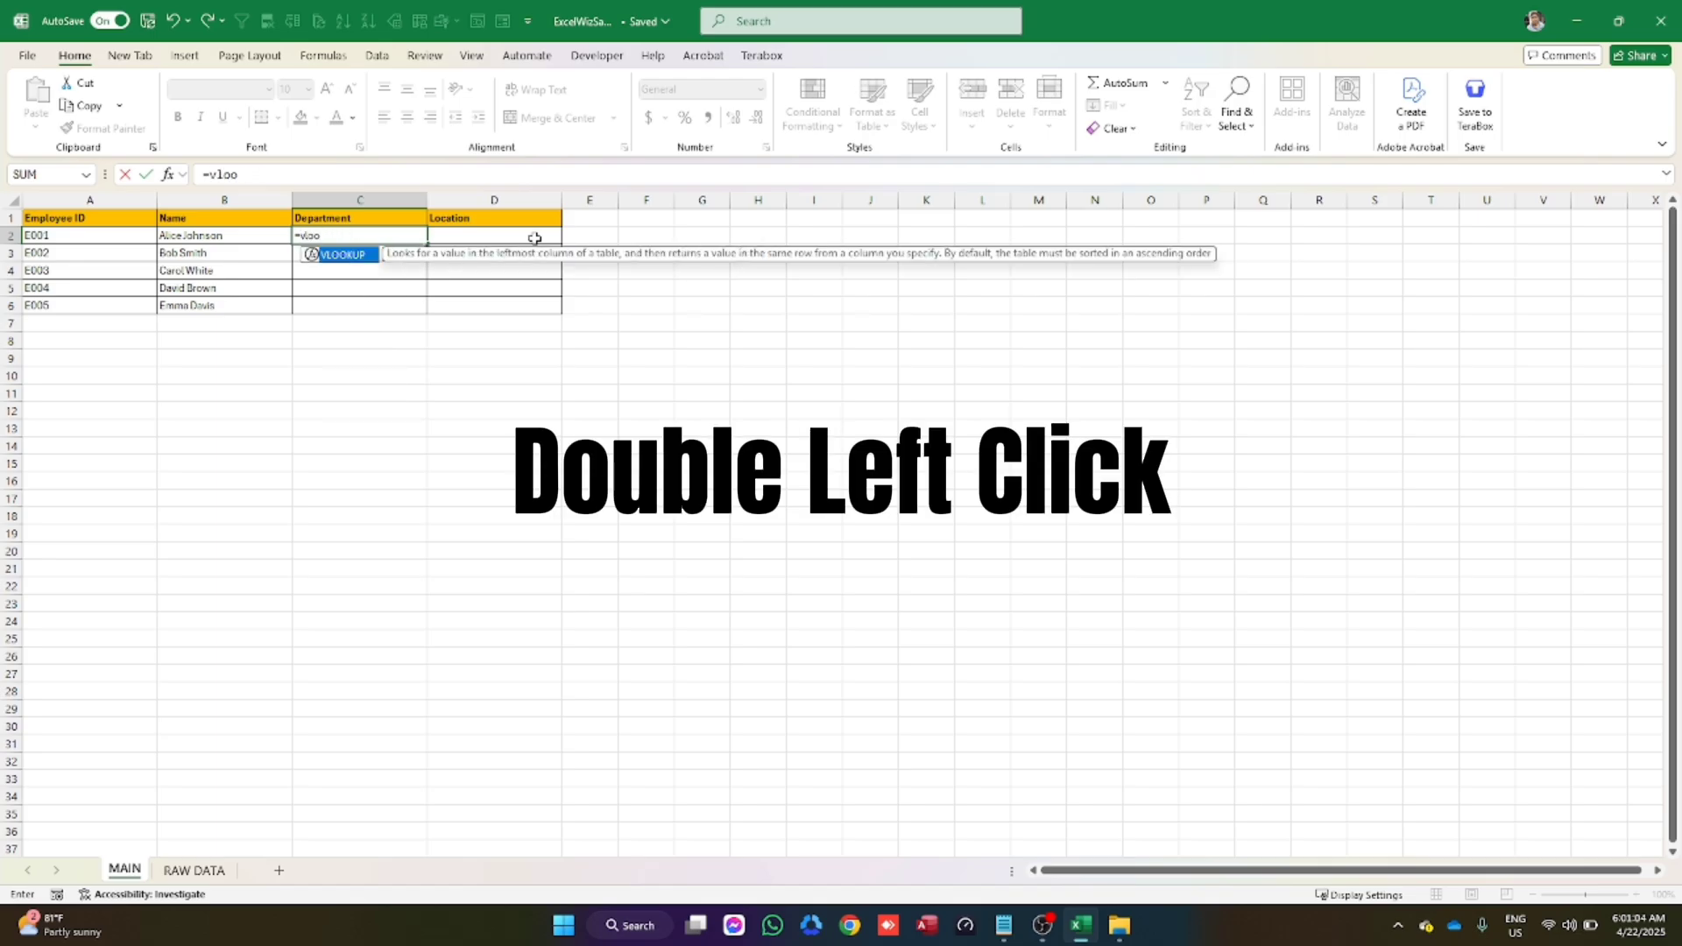
pyautogui.doubleClick(349, 255)
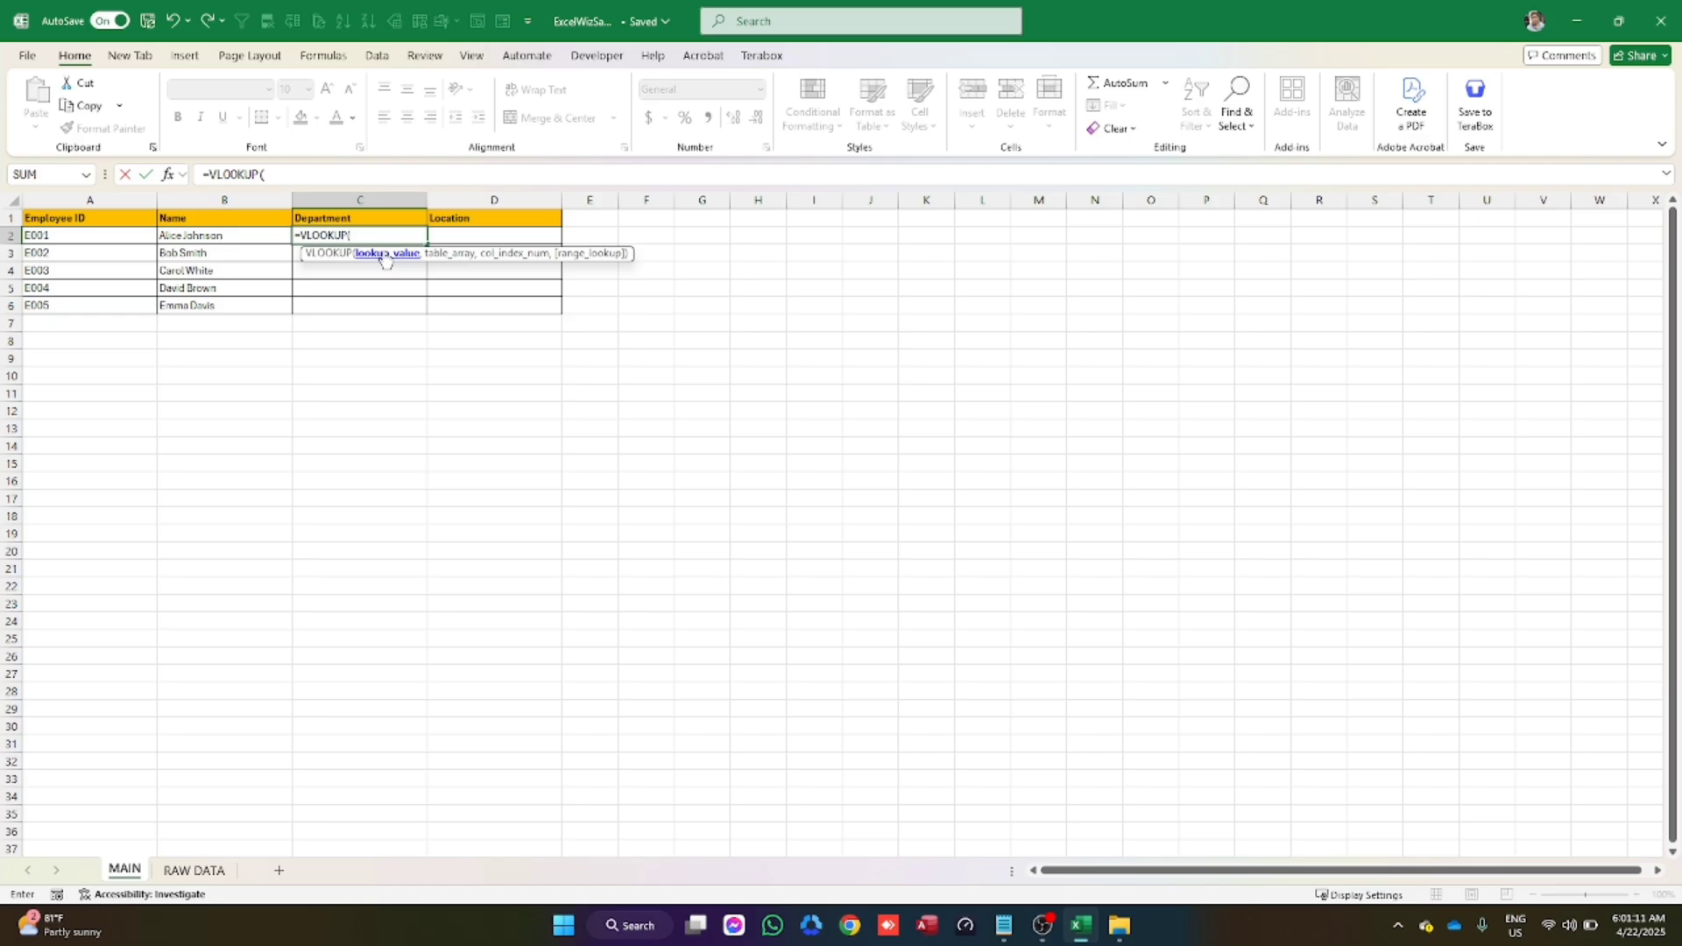
# Add A2 as the lookup value and 'RAW DATA'!A:C as the lookup table
pyautogui.click(66, 239)
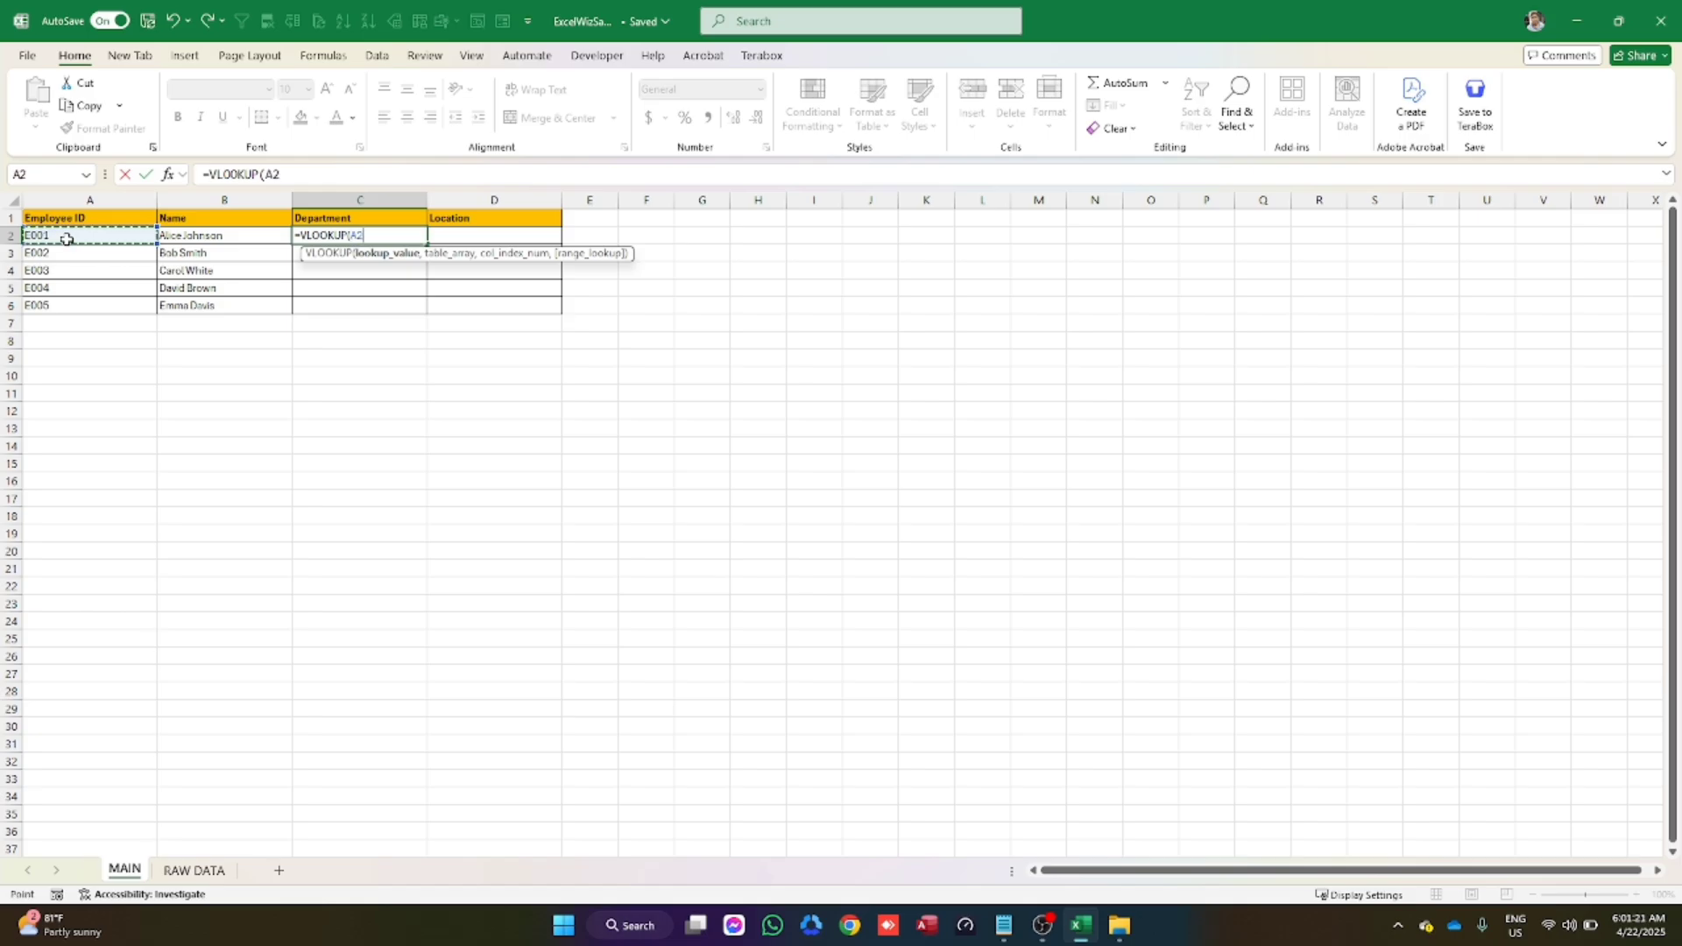
pyautogui.write(',')
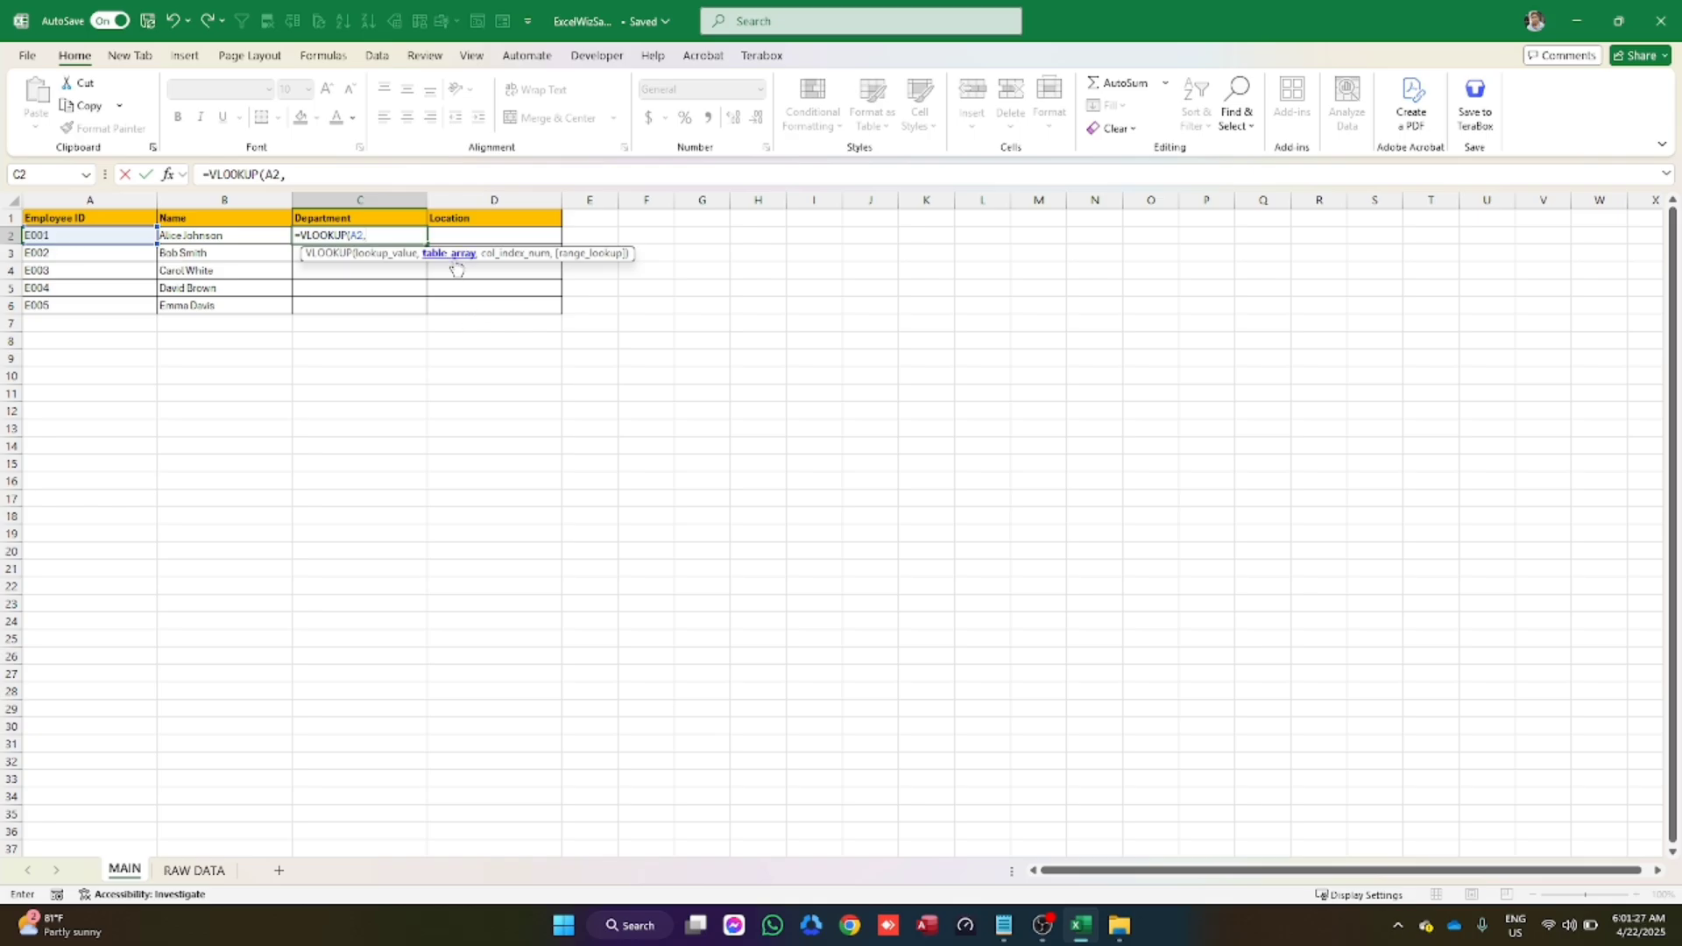
pyautogui.click(204, 874)
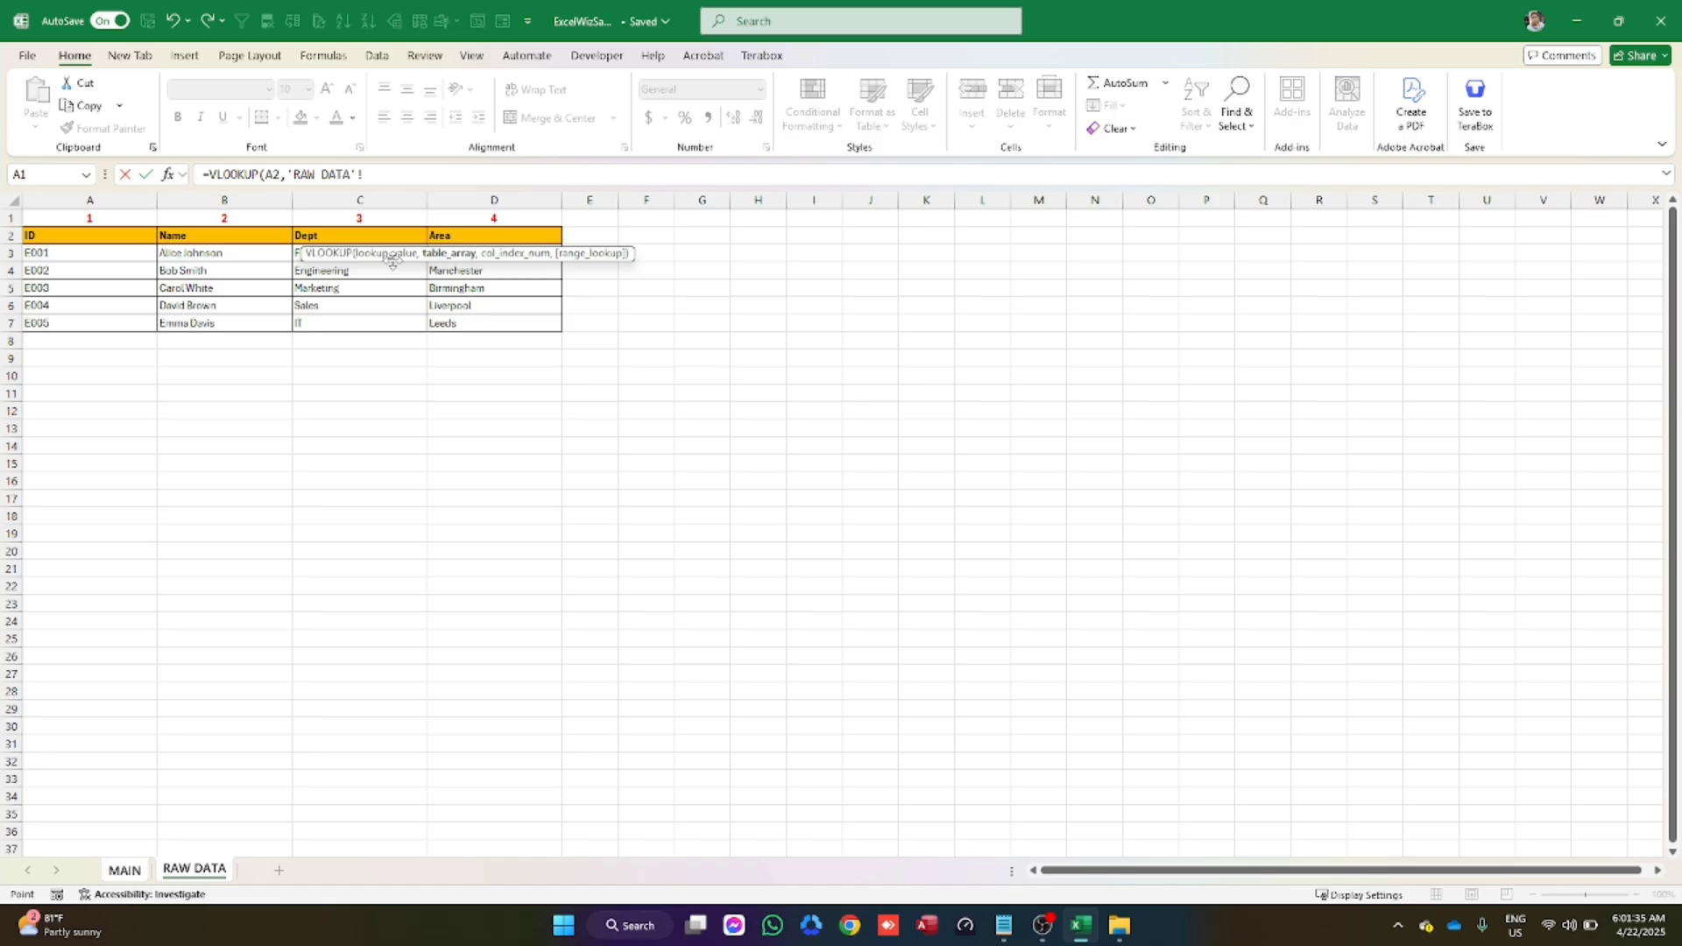
pyautogui.moveTo(391, 260); pyautogui.dragTo(734, 330)
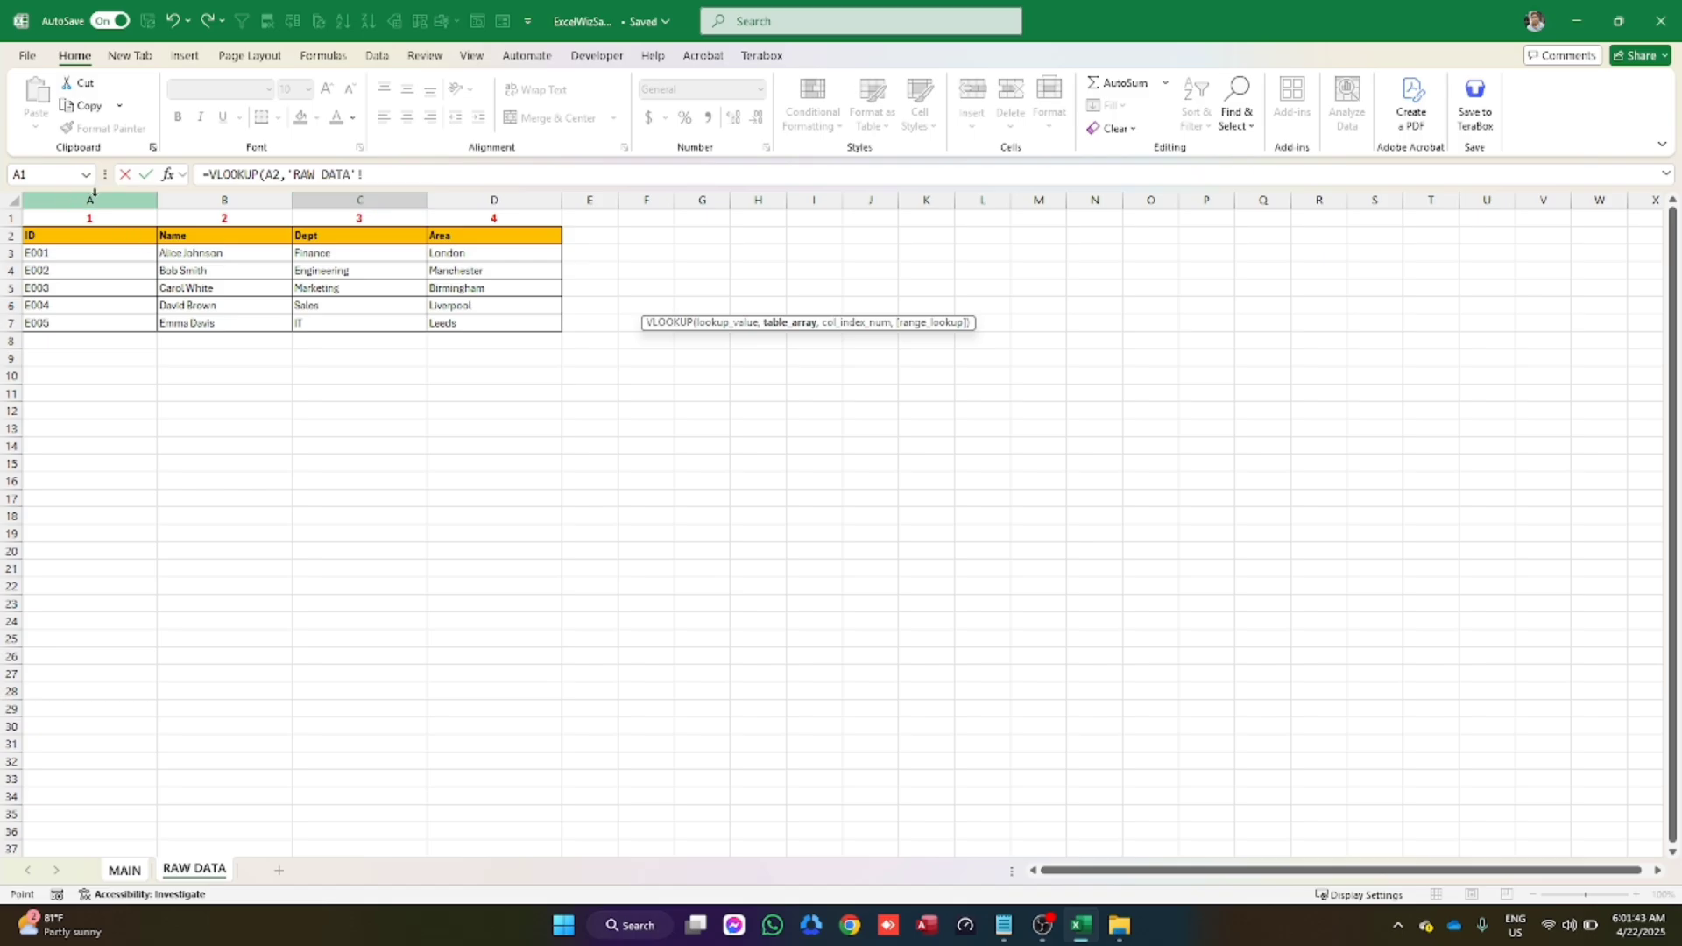
pyautogui.moveTo(94, 192); pyautogui.dragTo(359, 200)
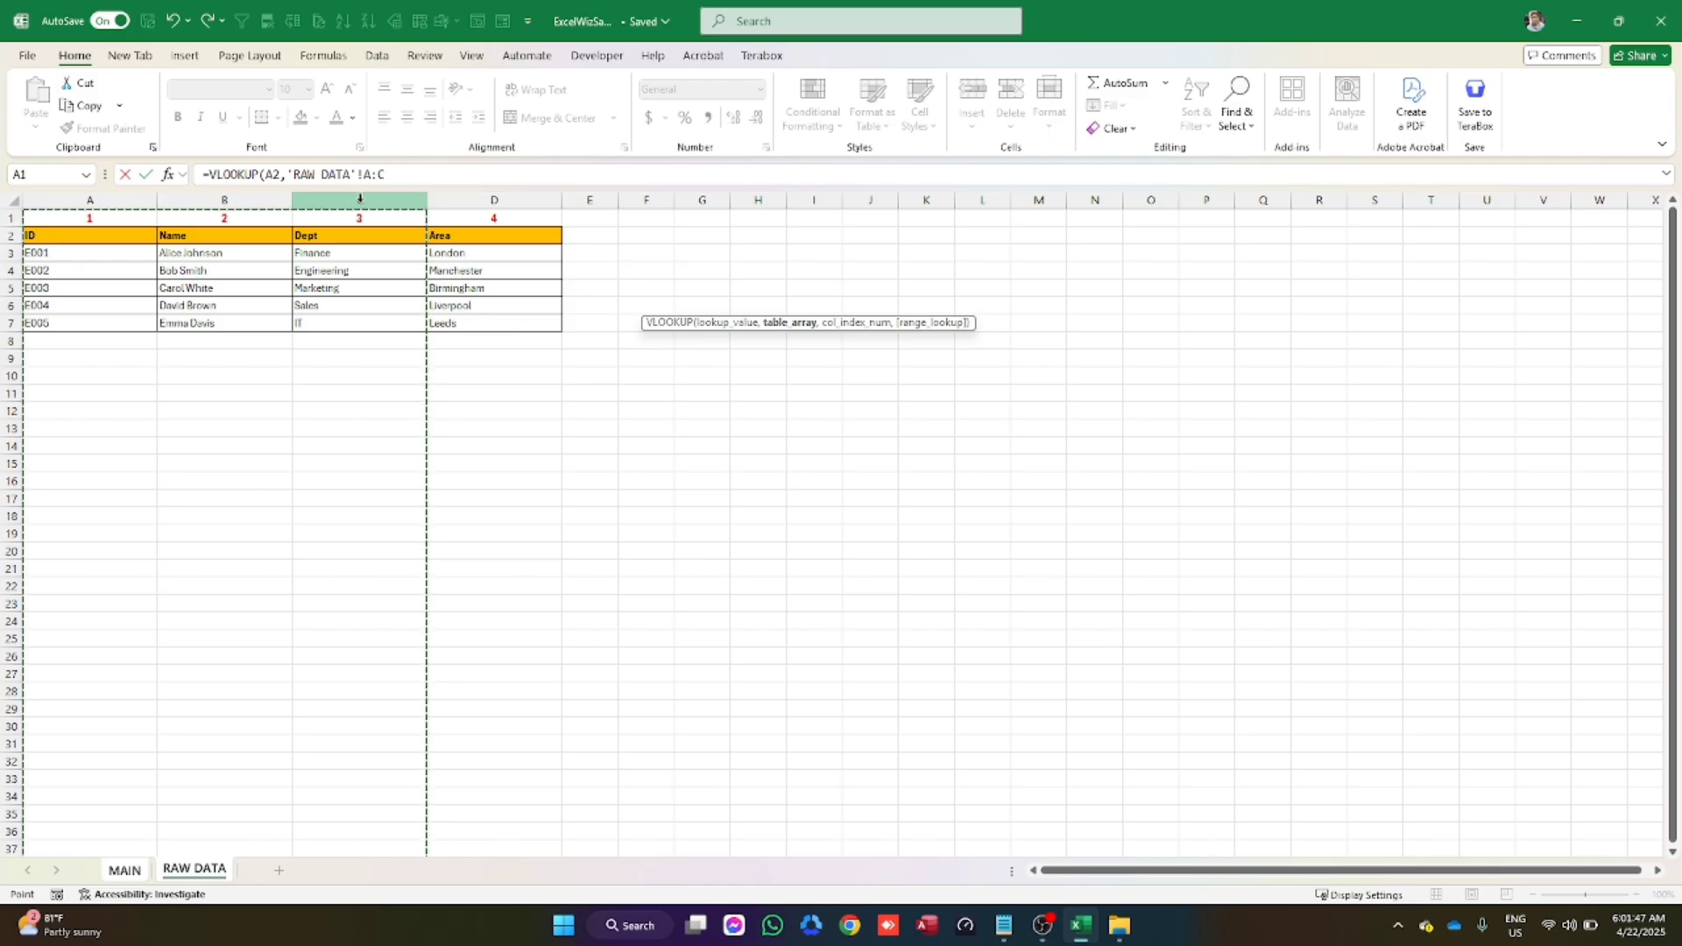
pyautogui.write(',')
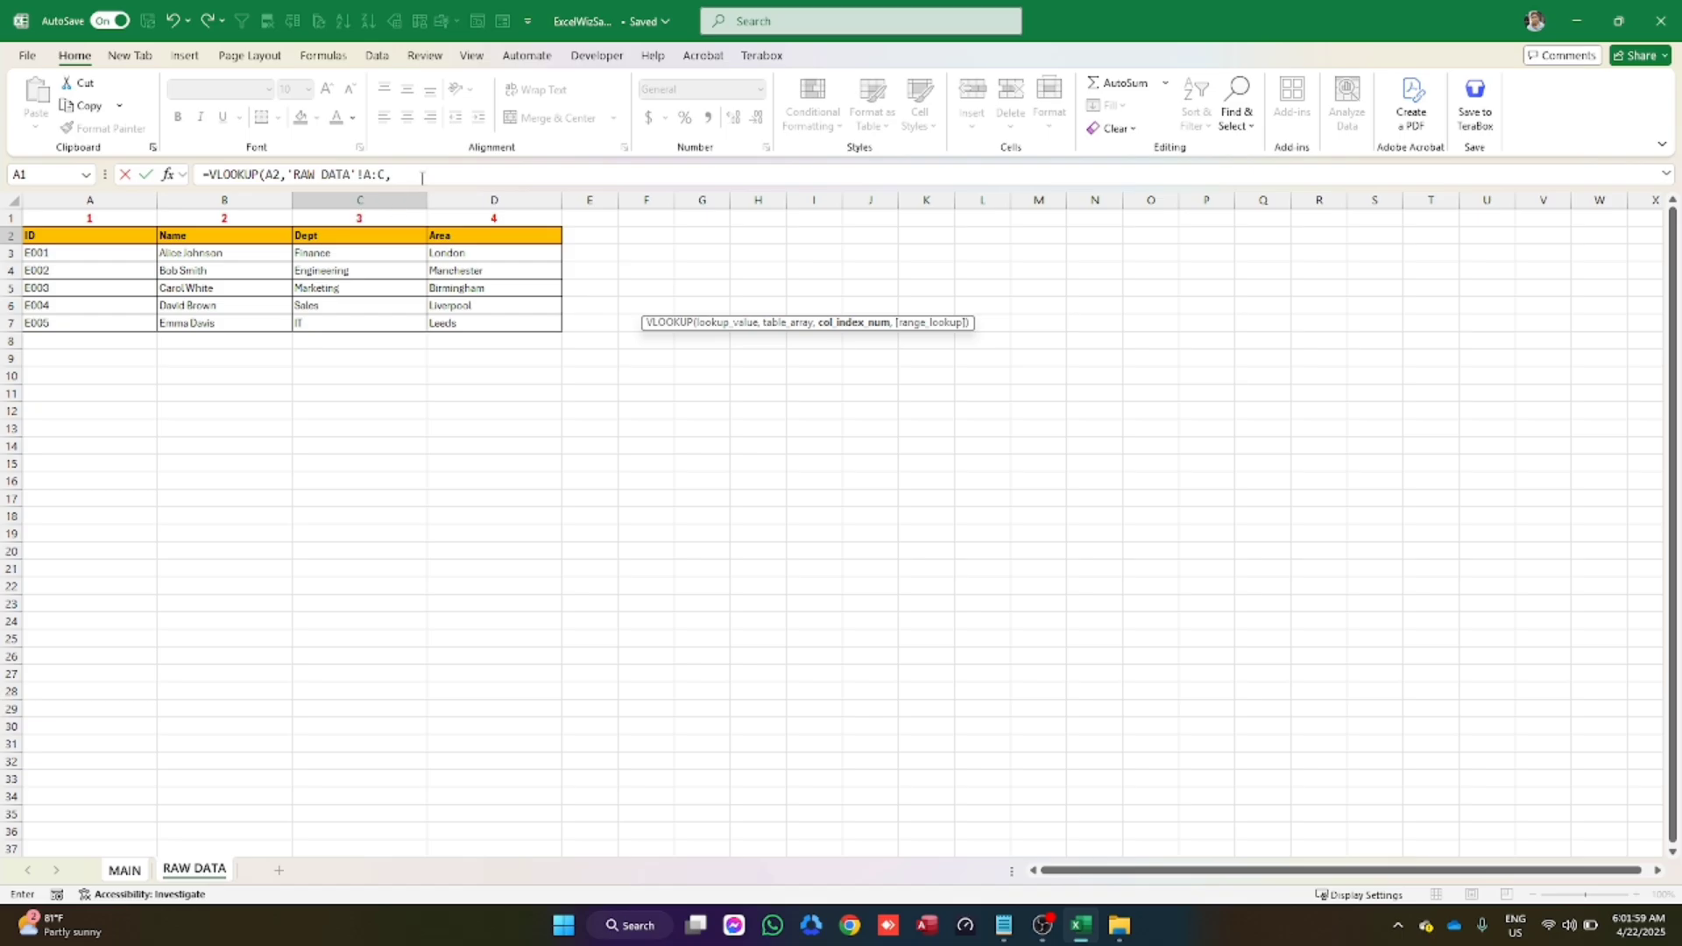
# Finish the formula with column index 3 and exact match 0, closing the parenthesis
pyautogui.click(421, 175)
pyautogui.write('3,')
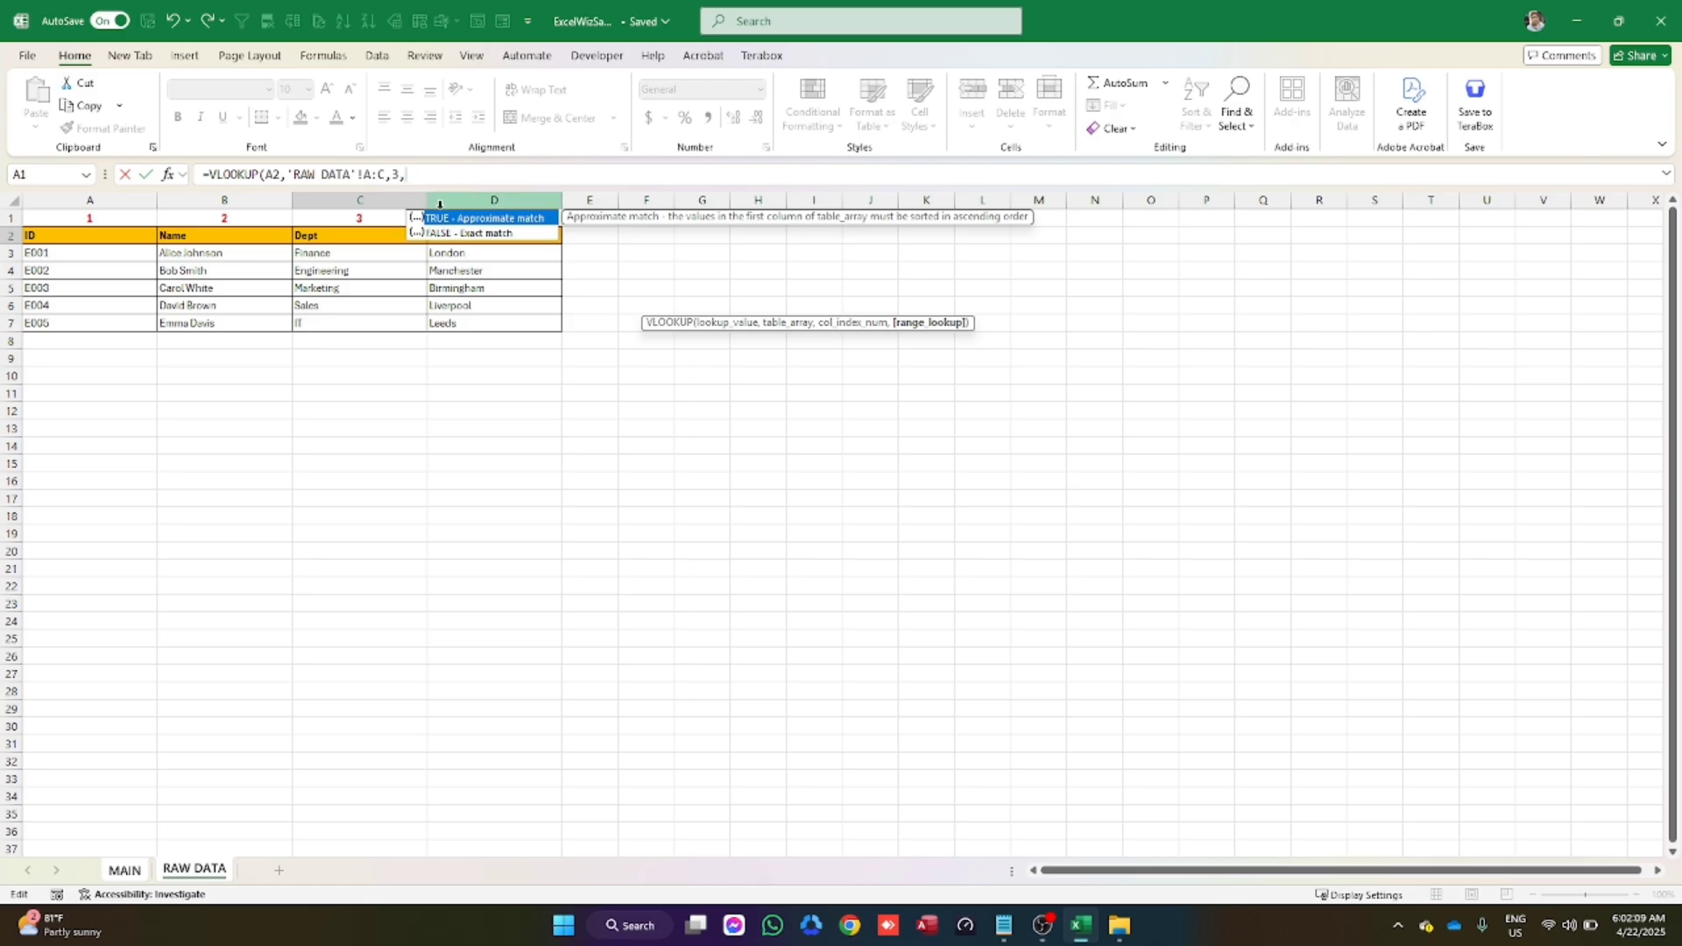
pyautogui.doubleClick(478, 240)
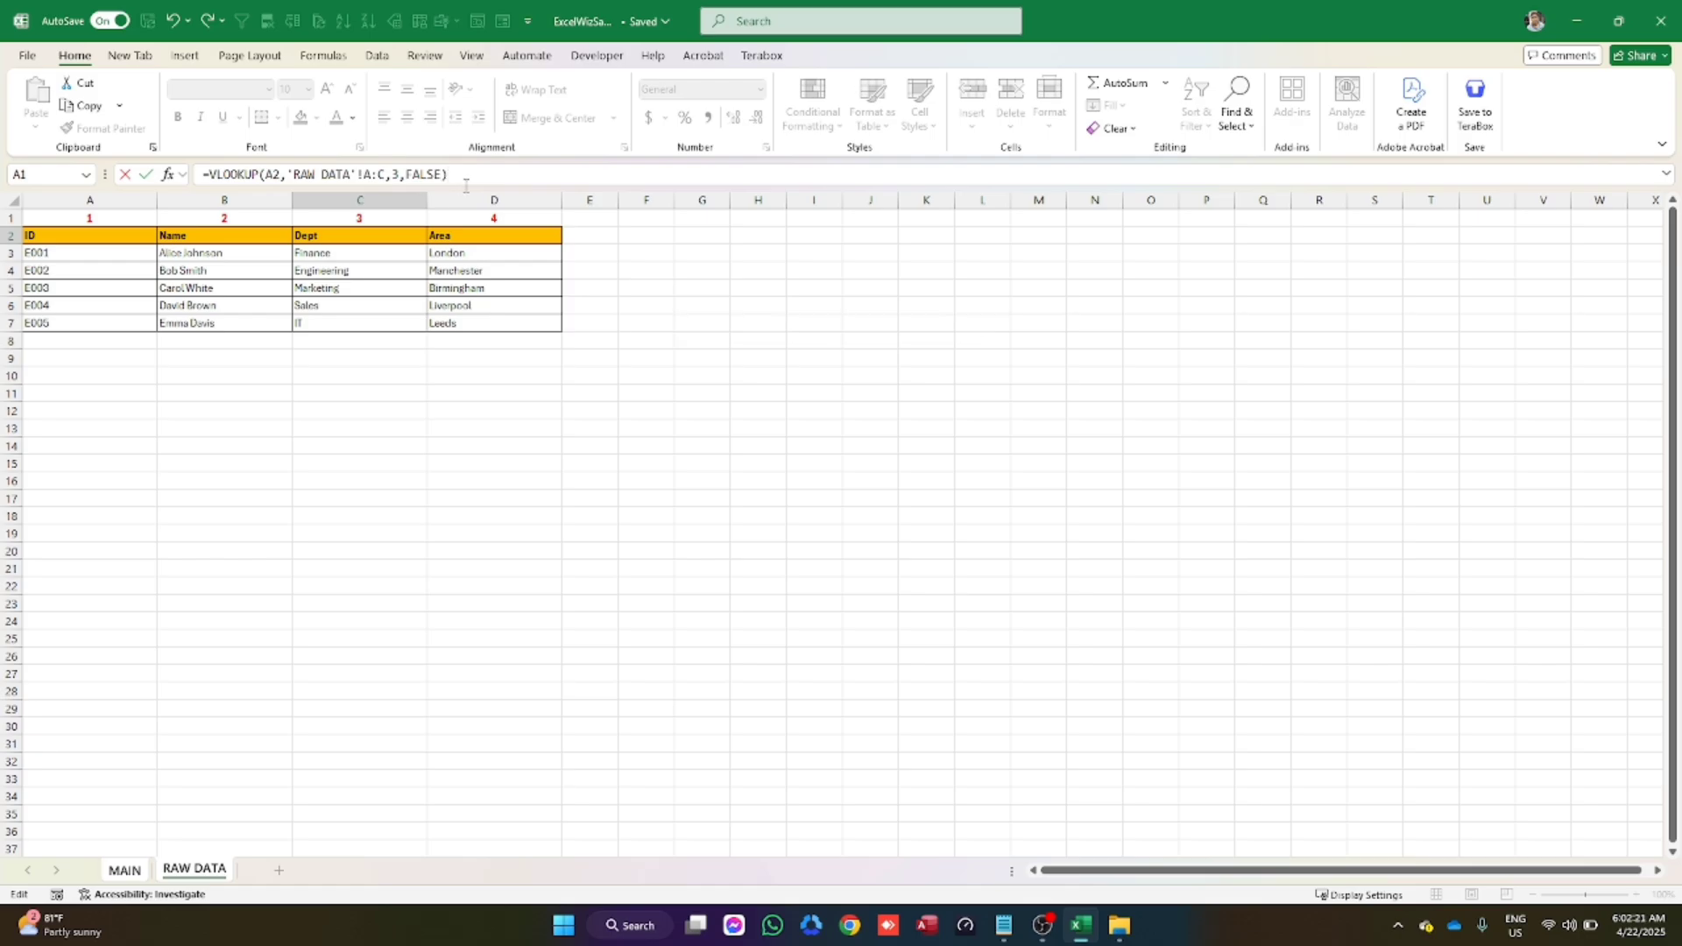
pyautogui.doubleClick(429, 175)
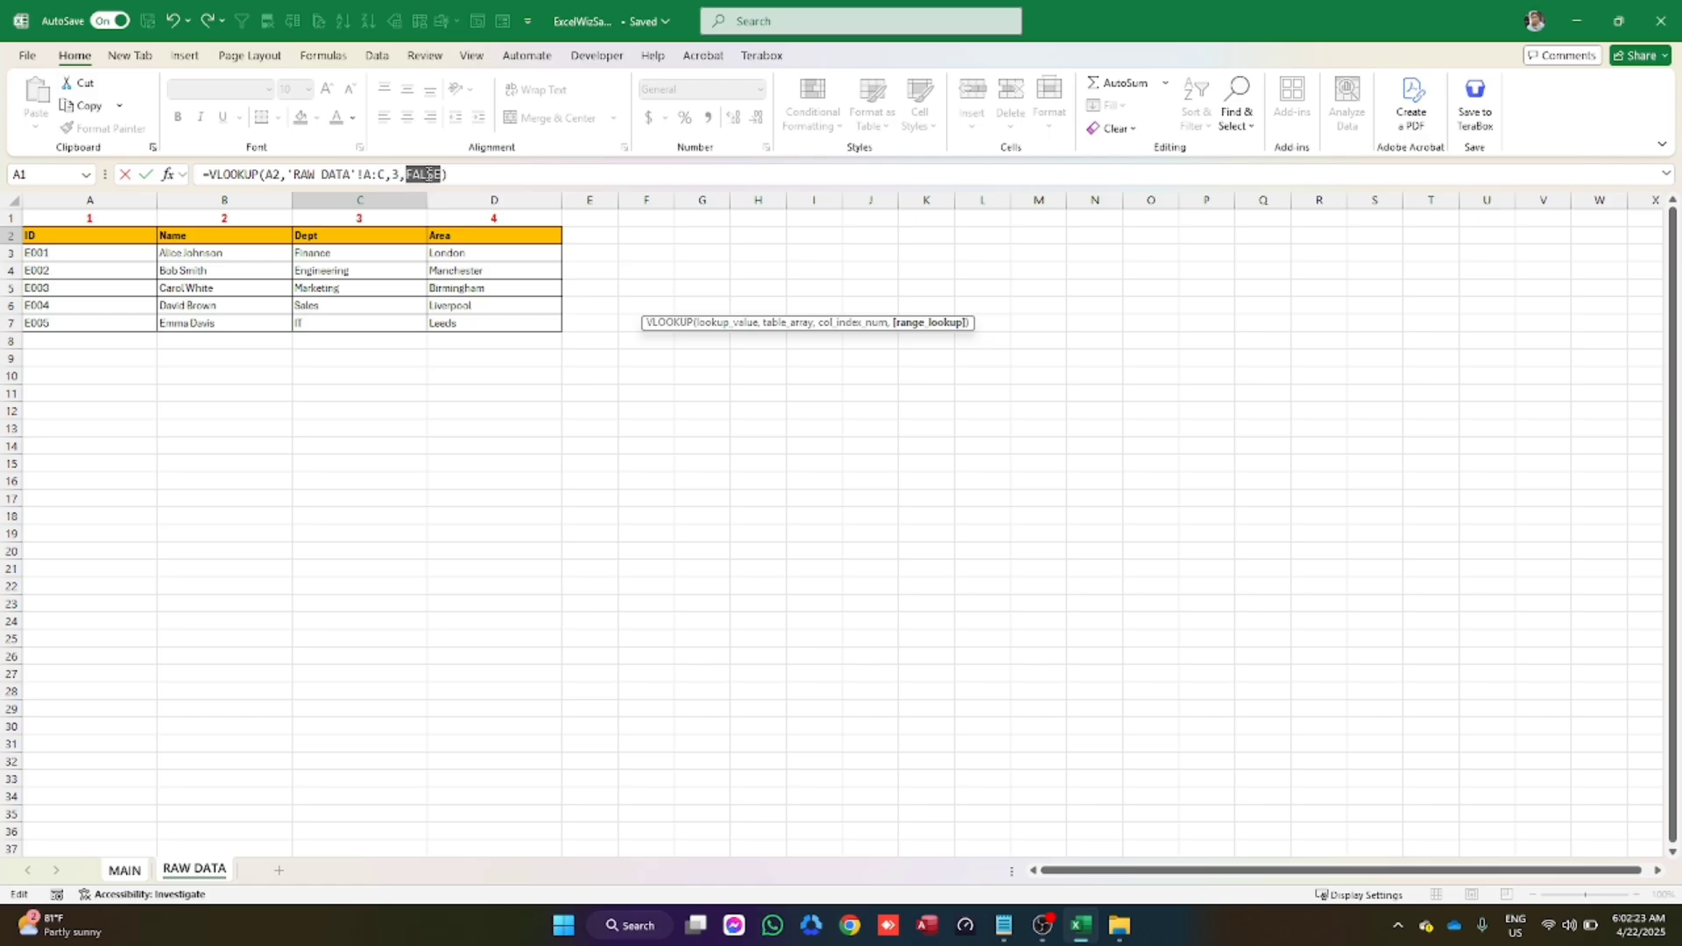
pyautogui.write('0')
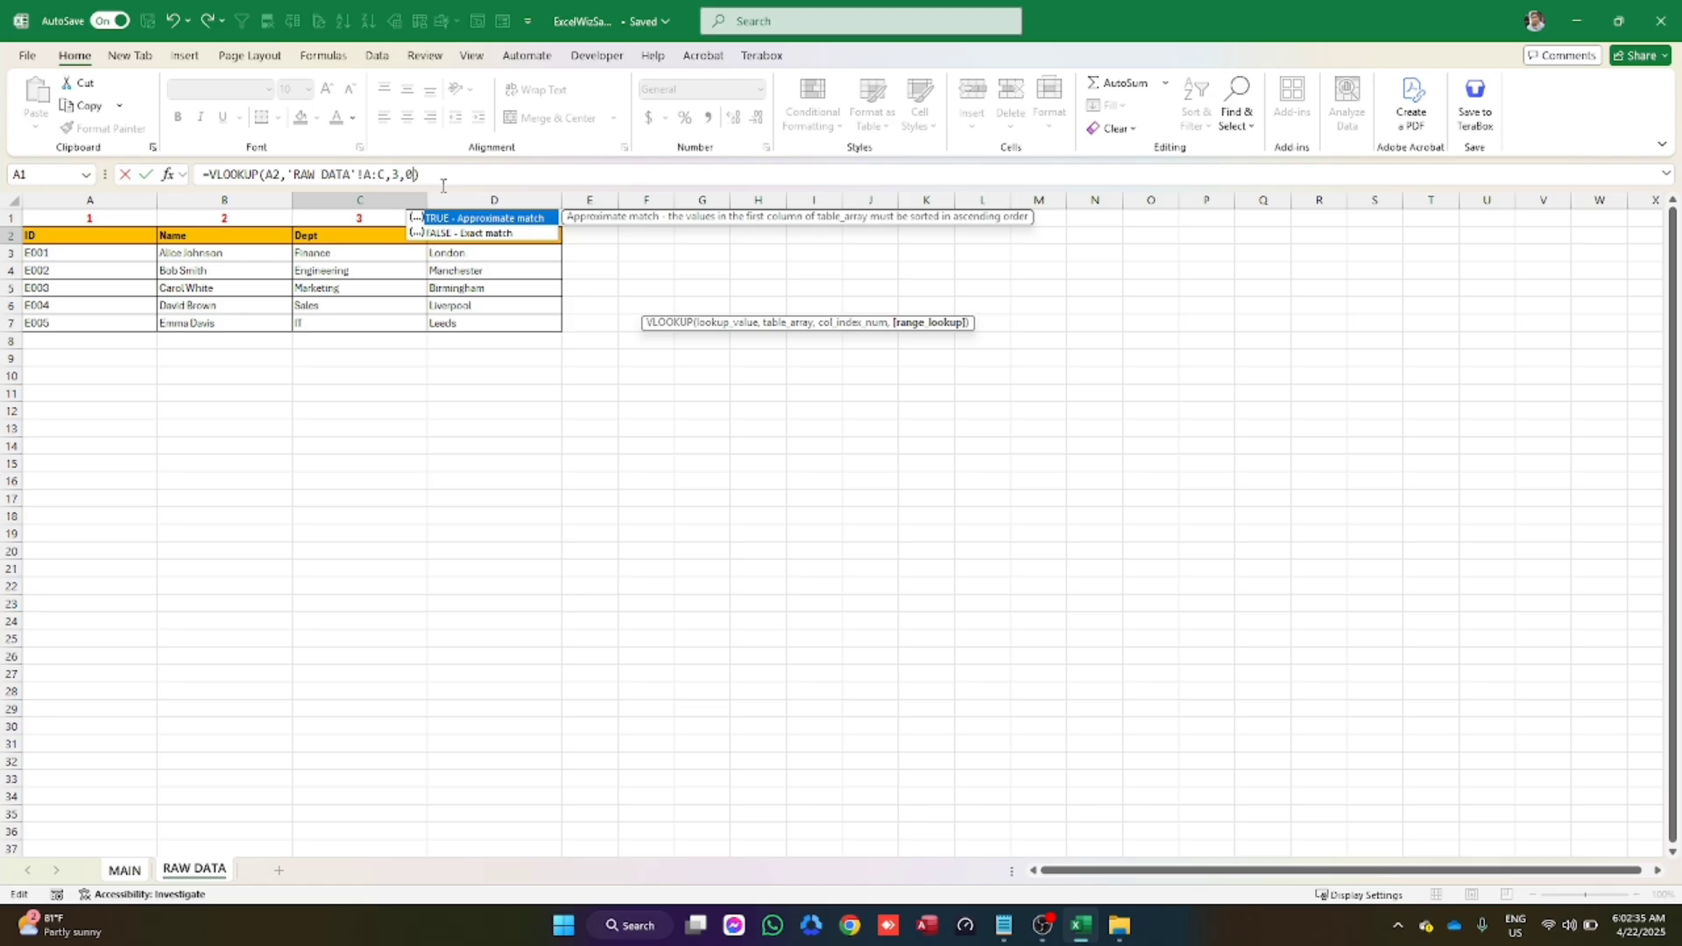
pyautogui.write(')')
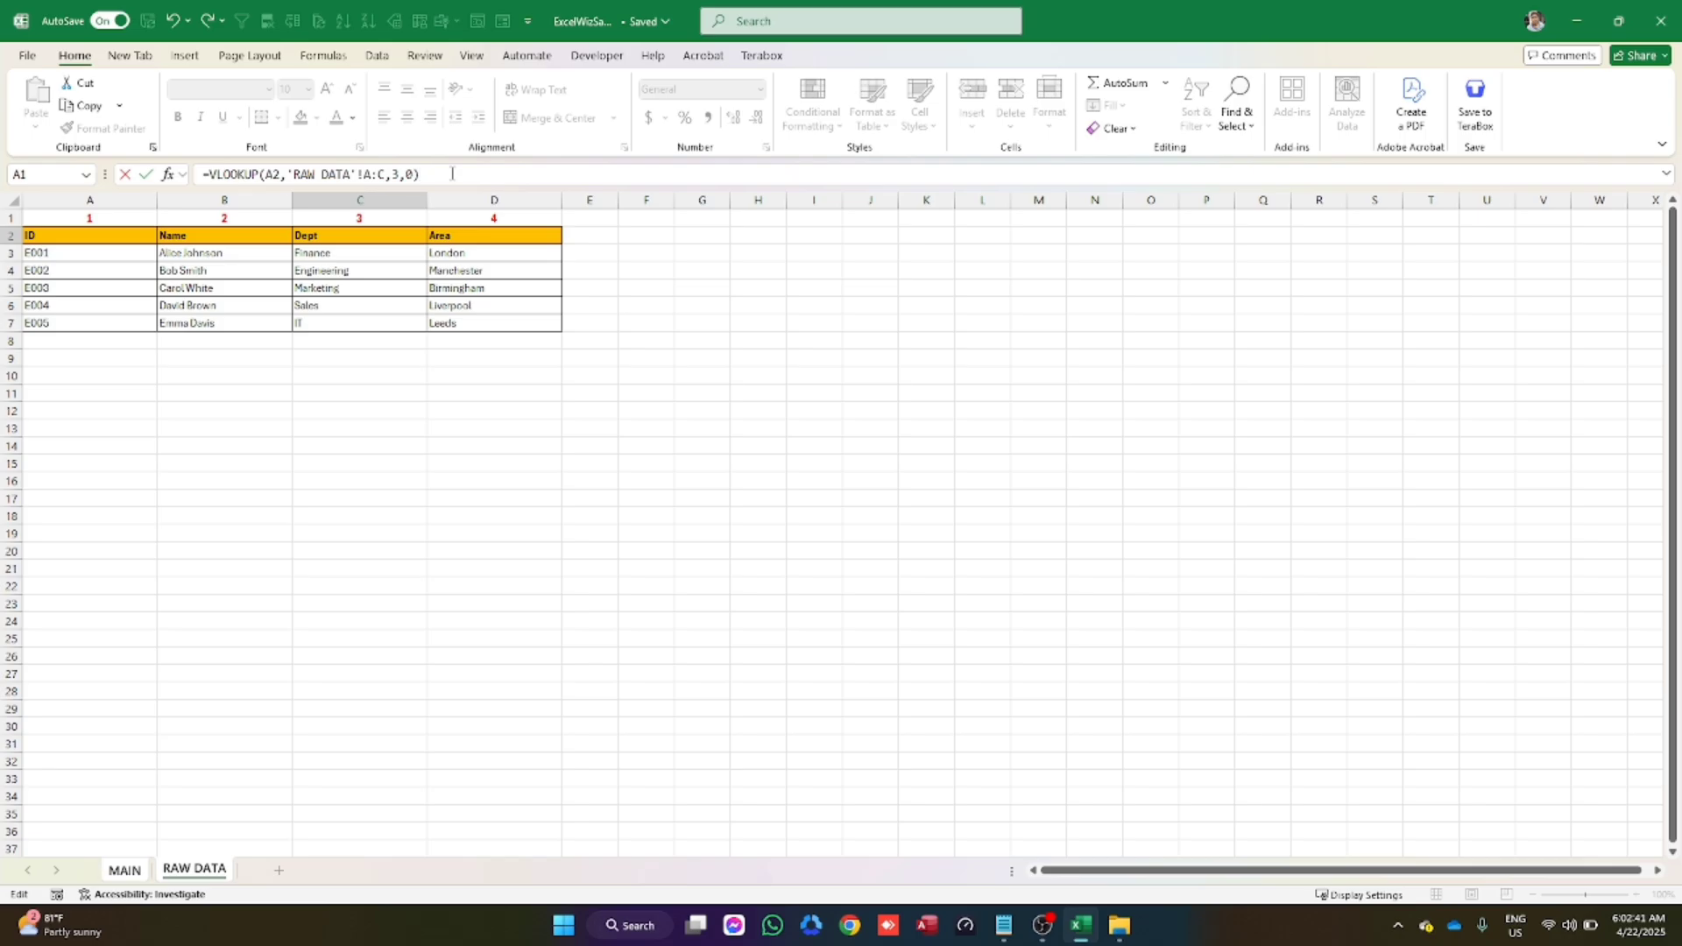
pyautogui.press('BackSpace')
pyautogui.write(')')
# Commit C2's VLOOKUP formula and fill it down through C6 with Ctrl+D
pyautogui.press('Return')
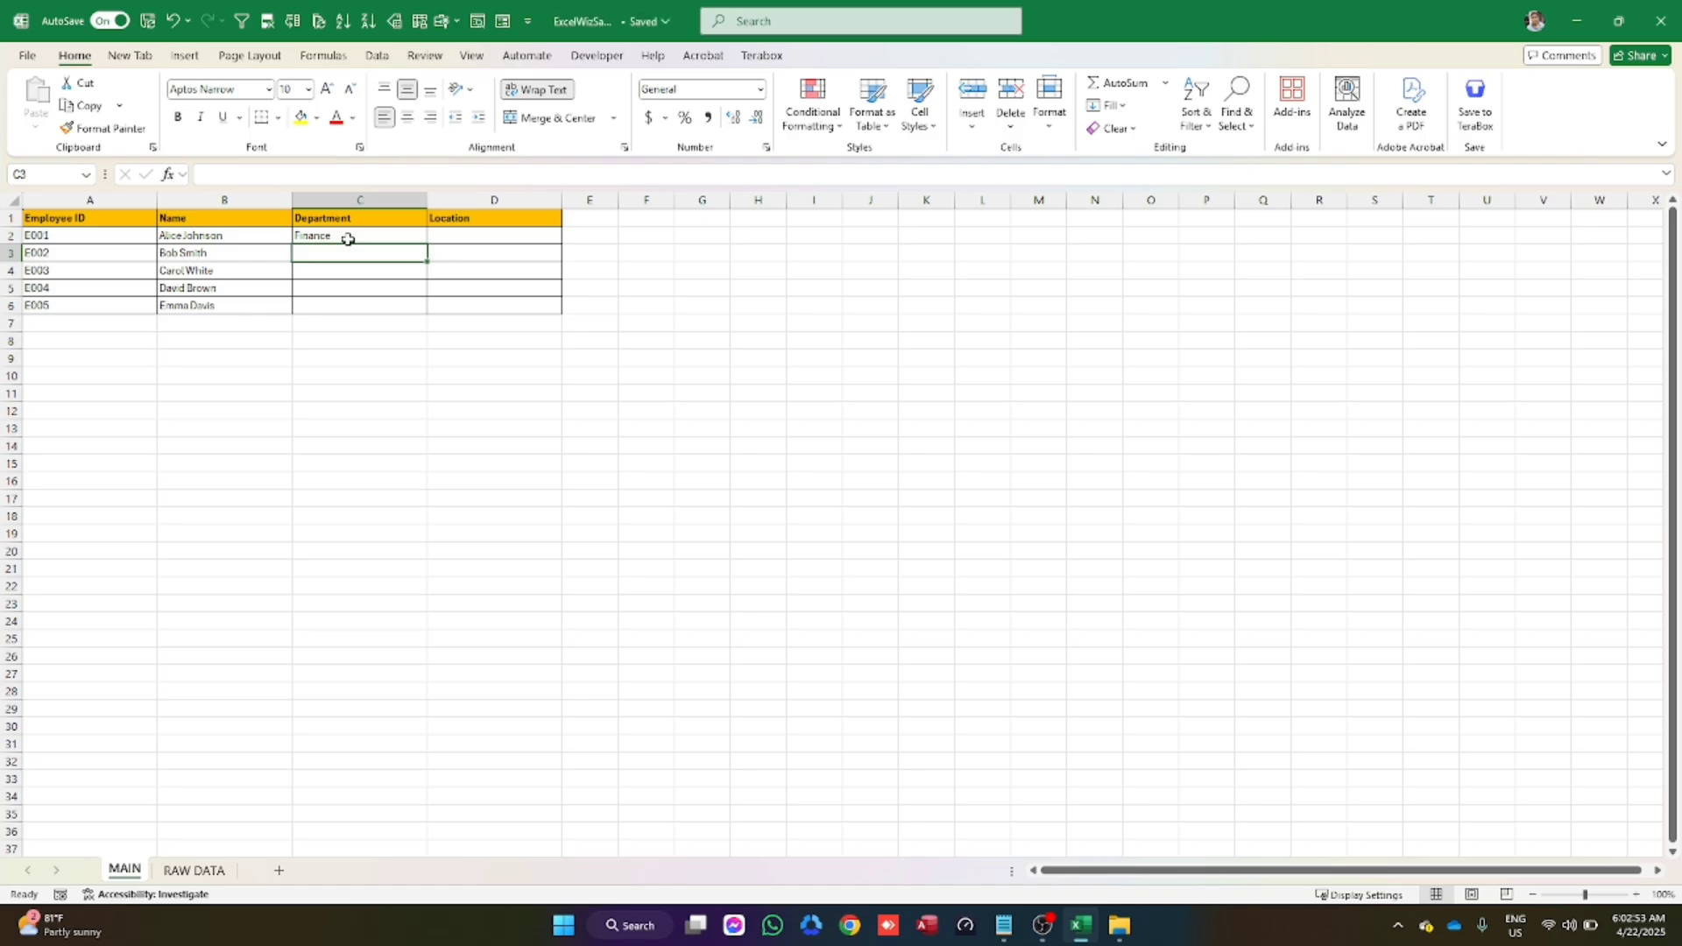
pyautogui.moveTo(348, 238); pyautogui.dragTo(344, 302)
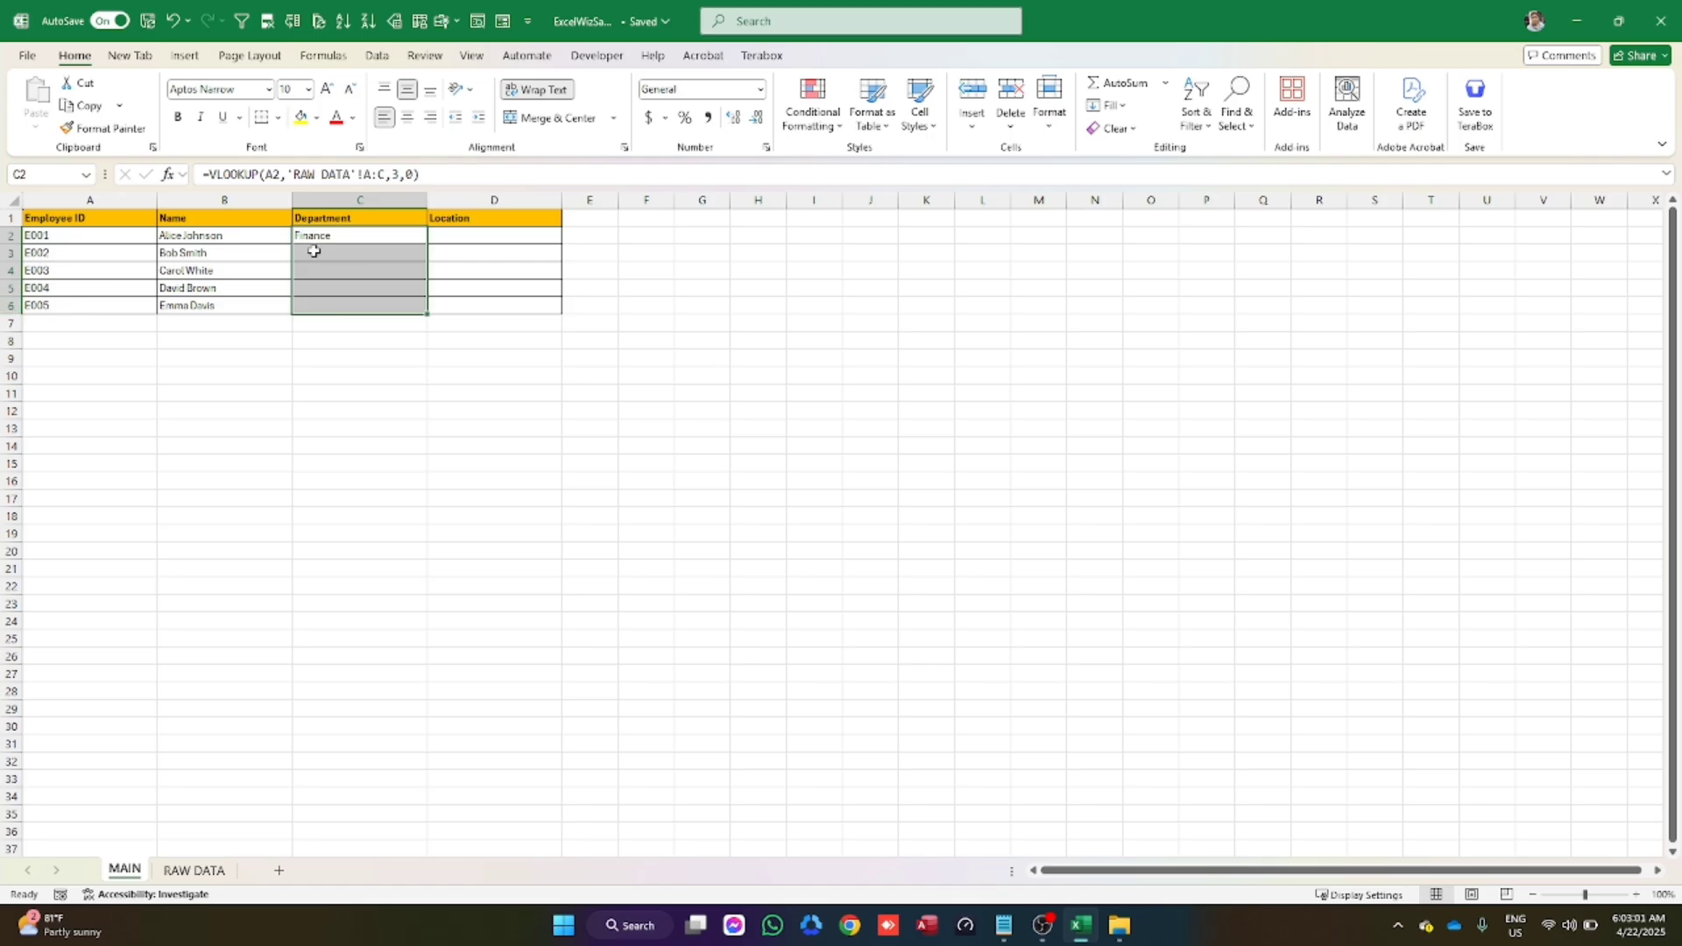
pyautogui.hotkey('ctrl', 'd')
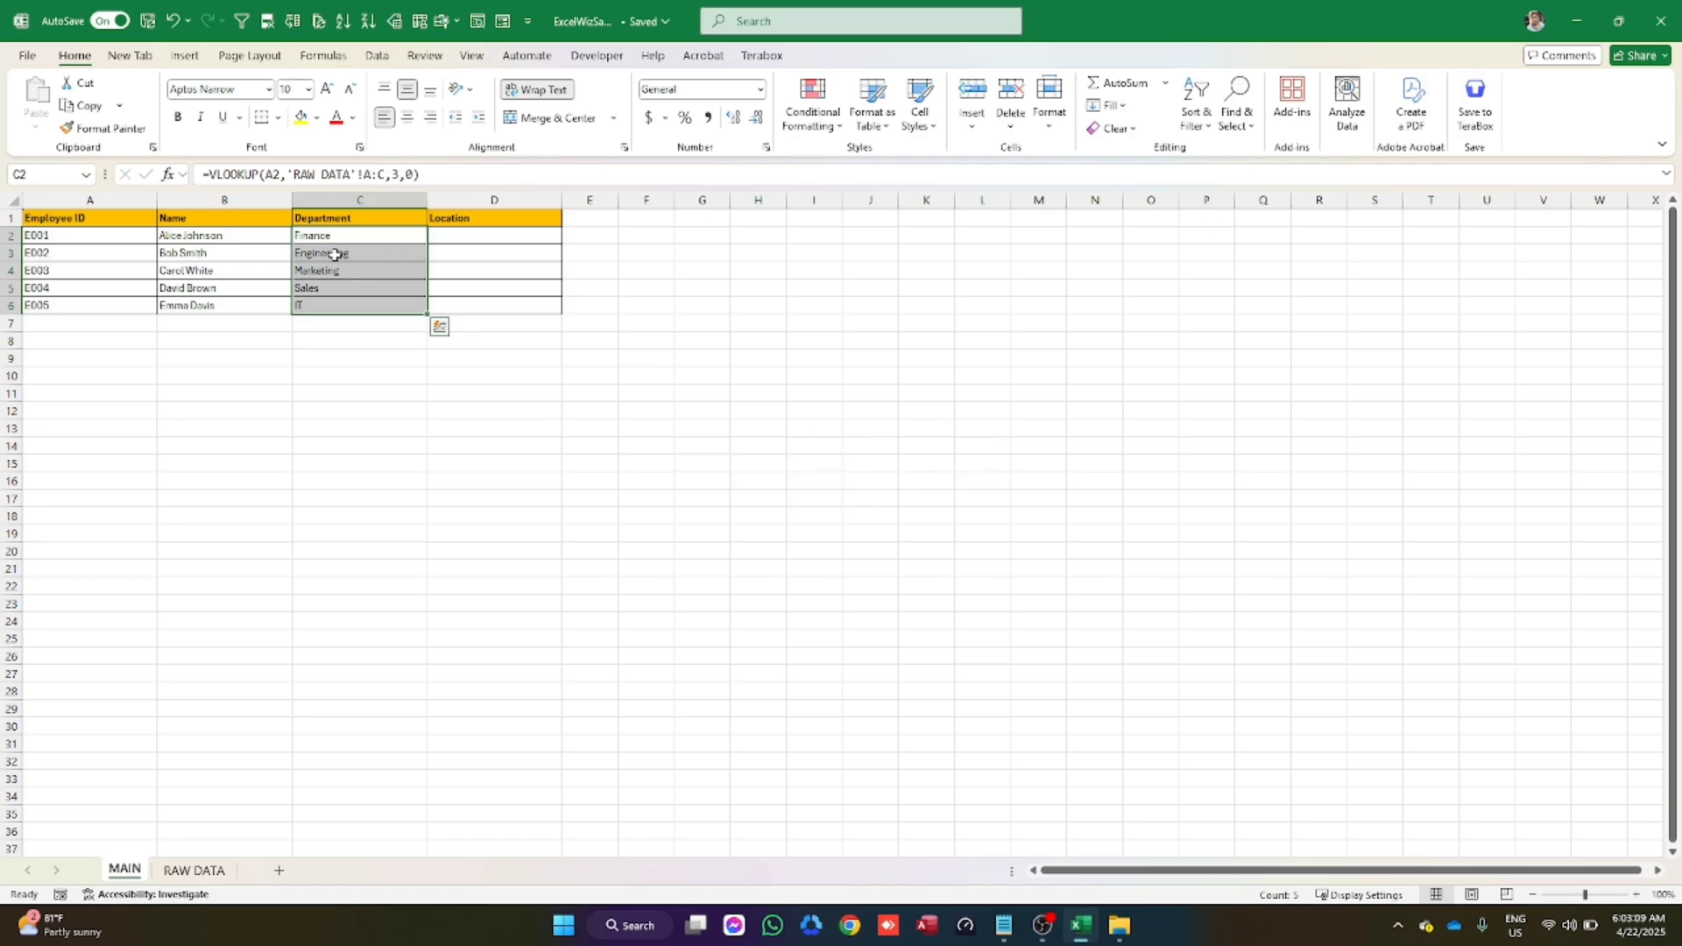
# Start =VLOOKUP(A2, in Location cell D2
pyautogui.click(470, 239)
pyautogui.write('=')
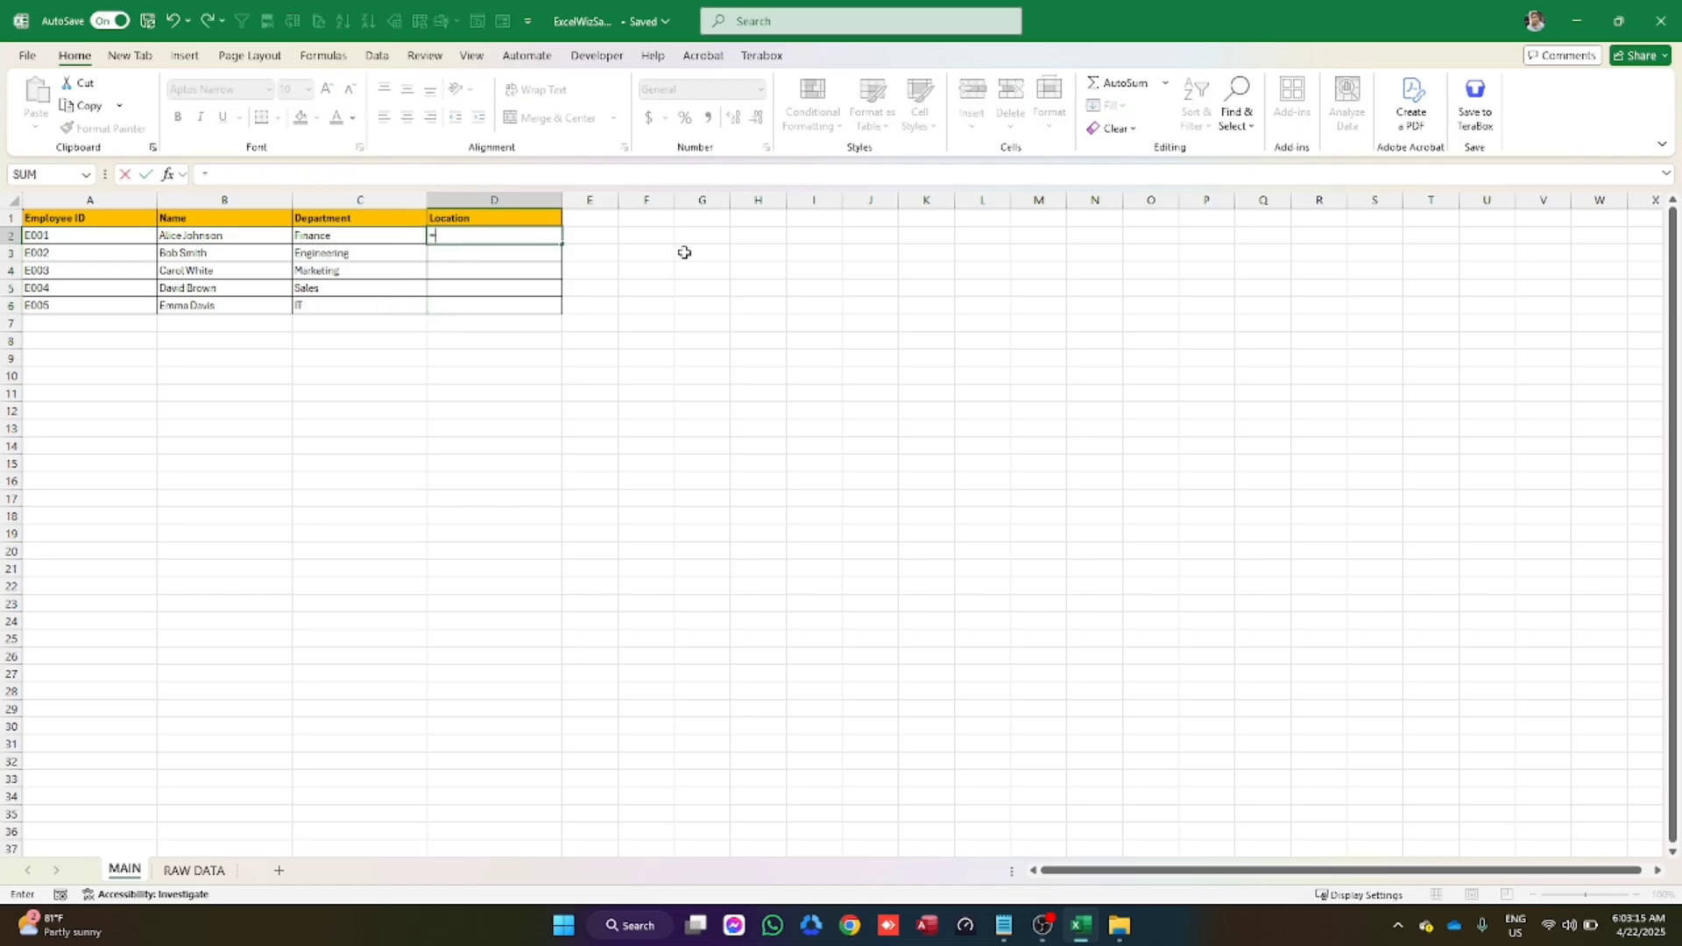
pyautogui.write('vloo')
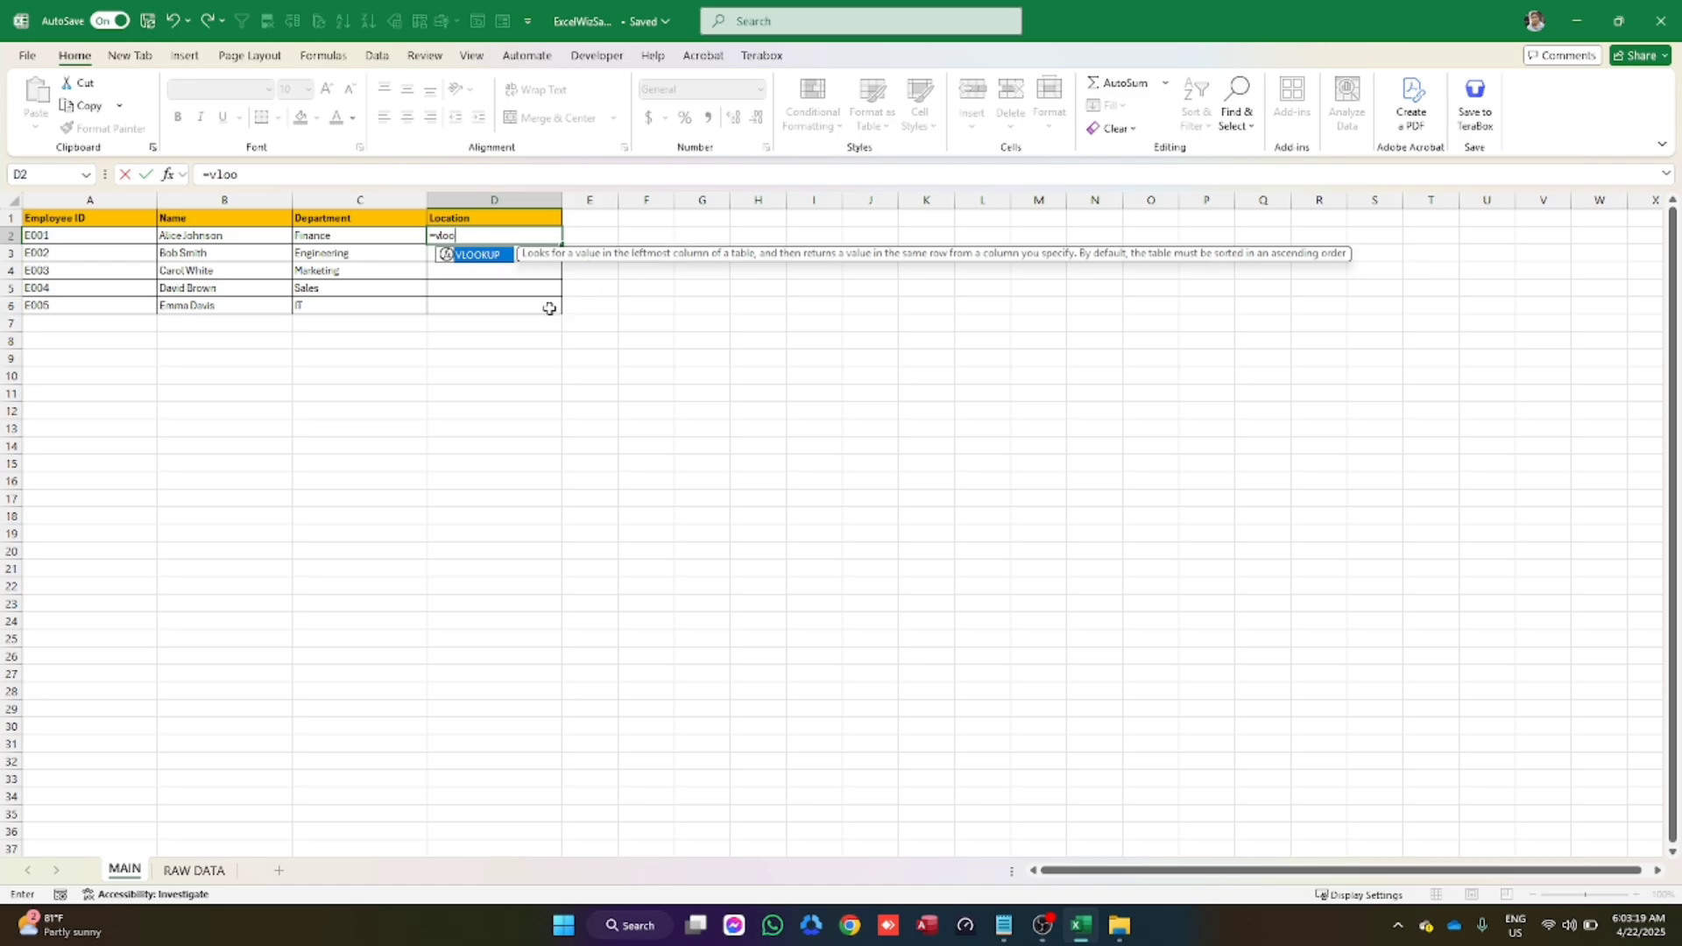
pyautogui.press('Tab')
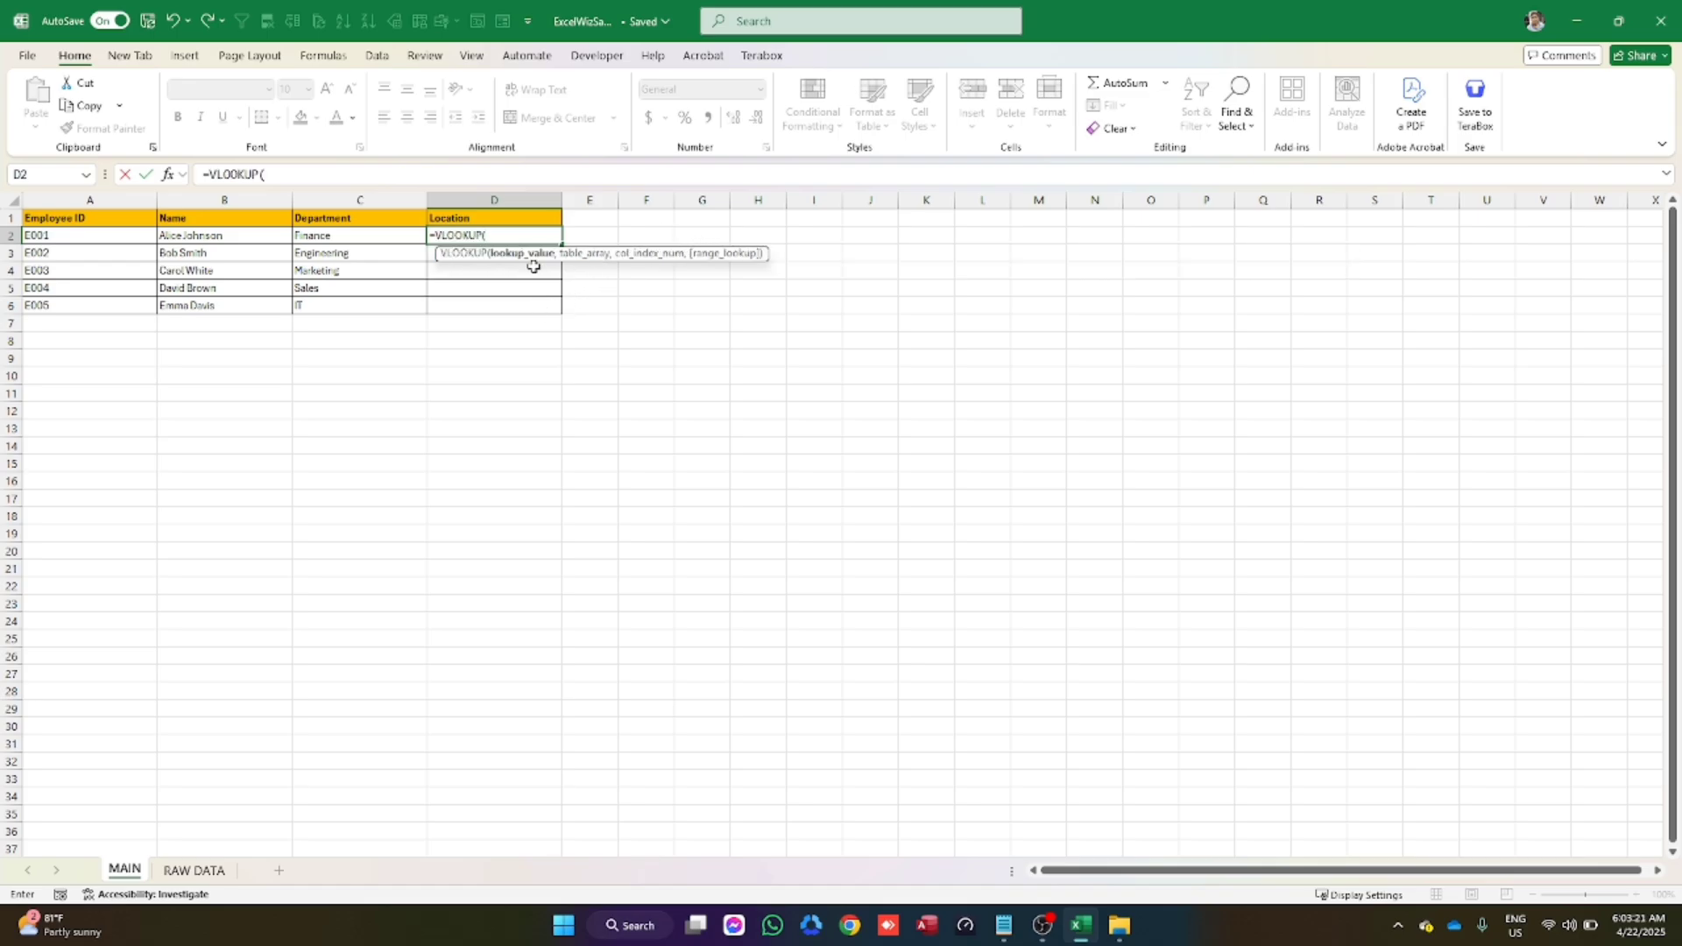
pyautogui.click(70, 238)
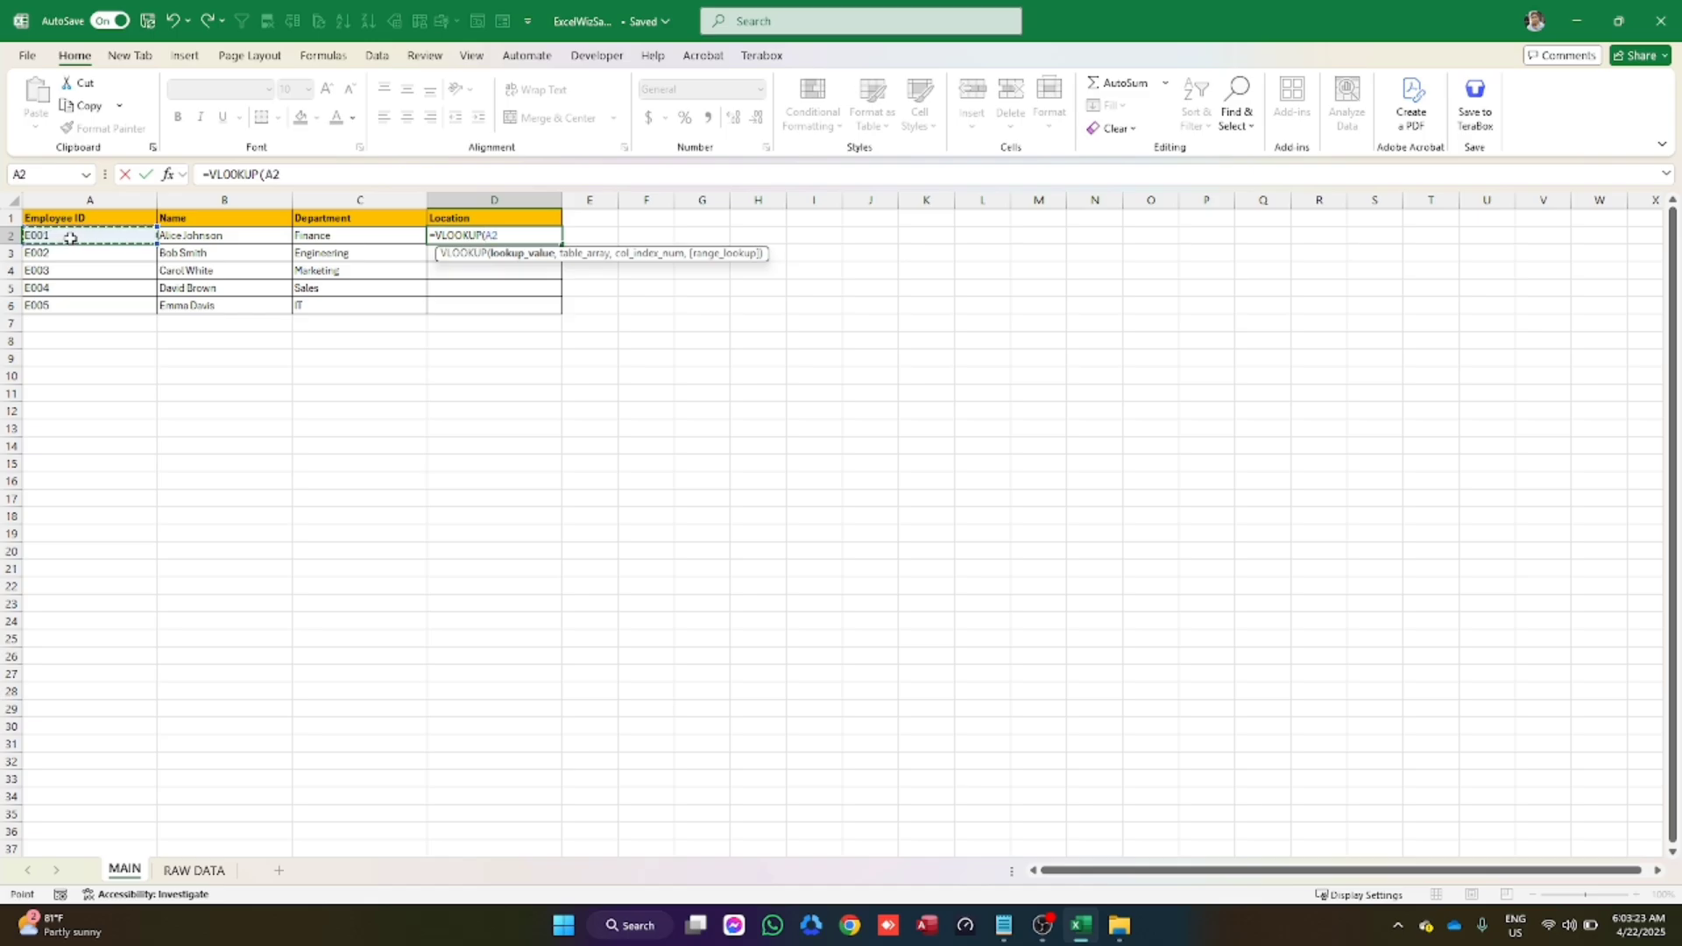
pyautogui.write(',')
# Point the lookup at 'RAW DATA'!A:D, replacing a wrong range, and finish with ,4,0)
pyautogui.click(192, 870)
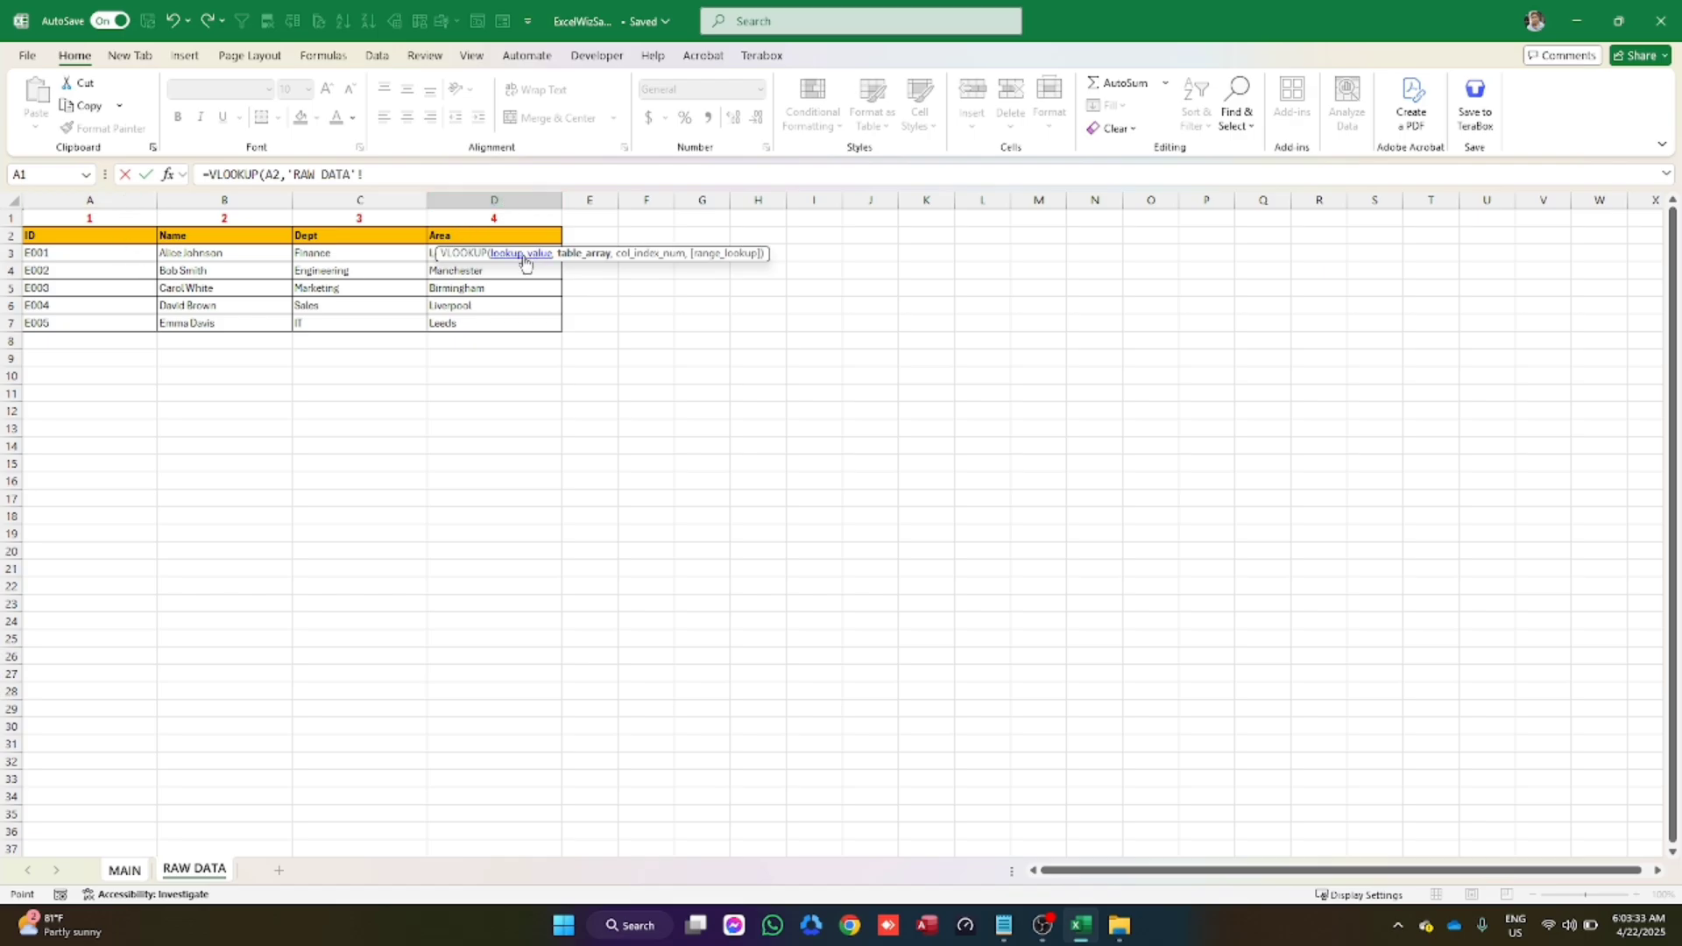
pyautogui.moveTo(570, 265); pyautogui.dragTo(799, 324)
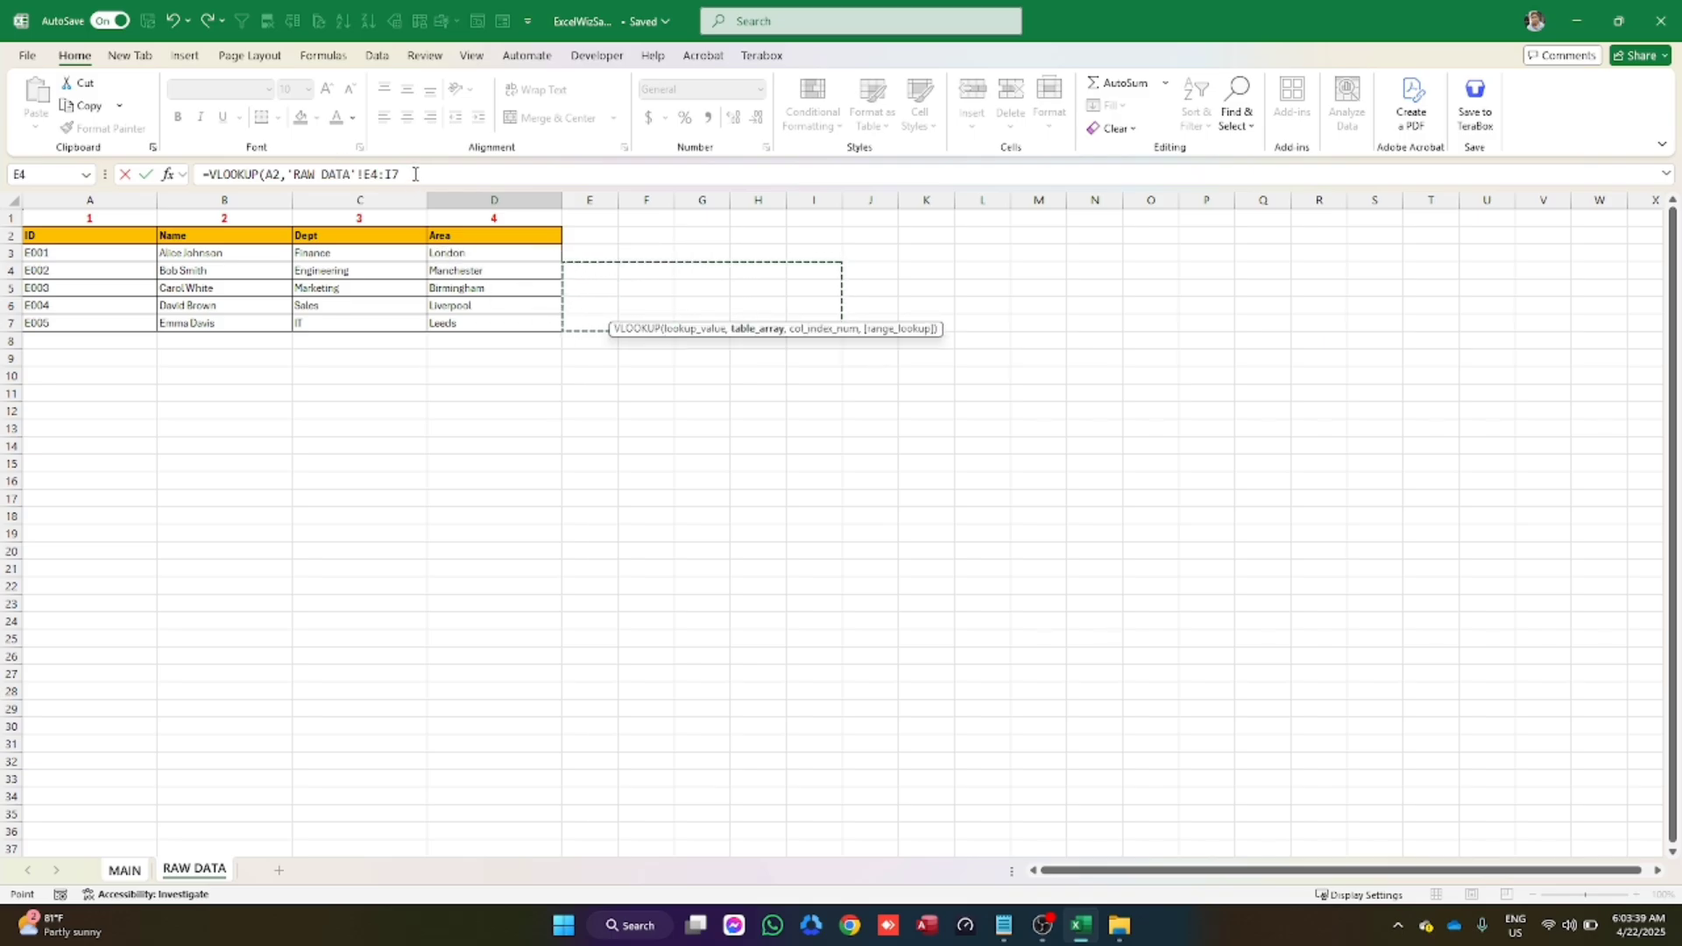
pyautogui.moveTo(401, 176); pyautogui.dragTo(286, 175)
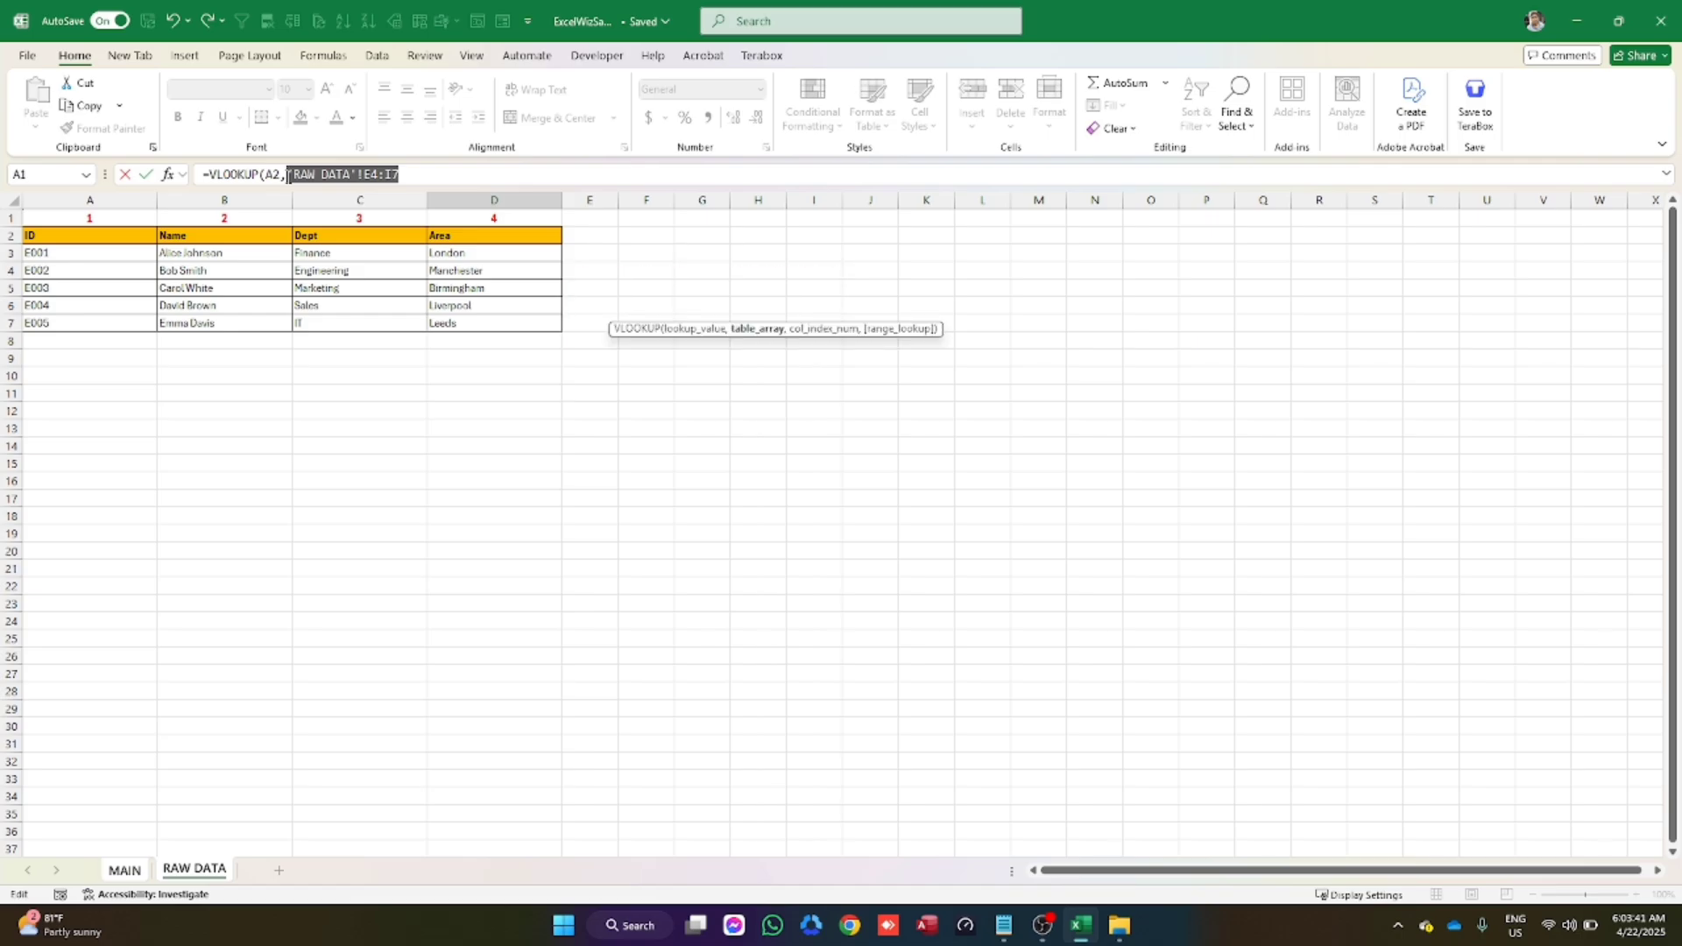
pyautogui.press('BackSpace')
pyautogui.click(189, 870)
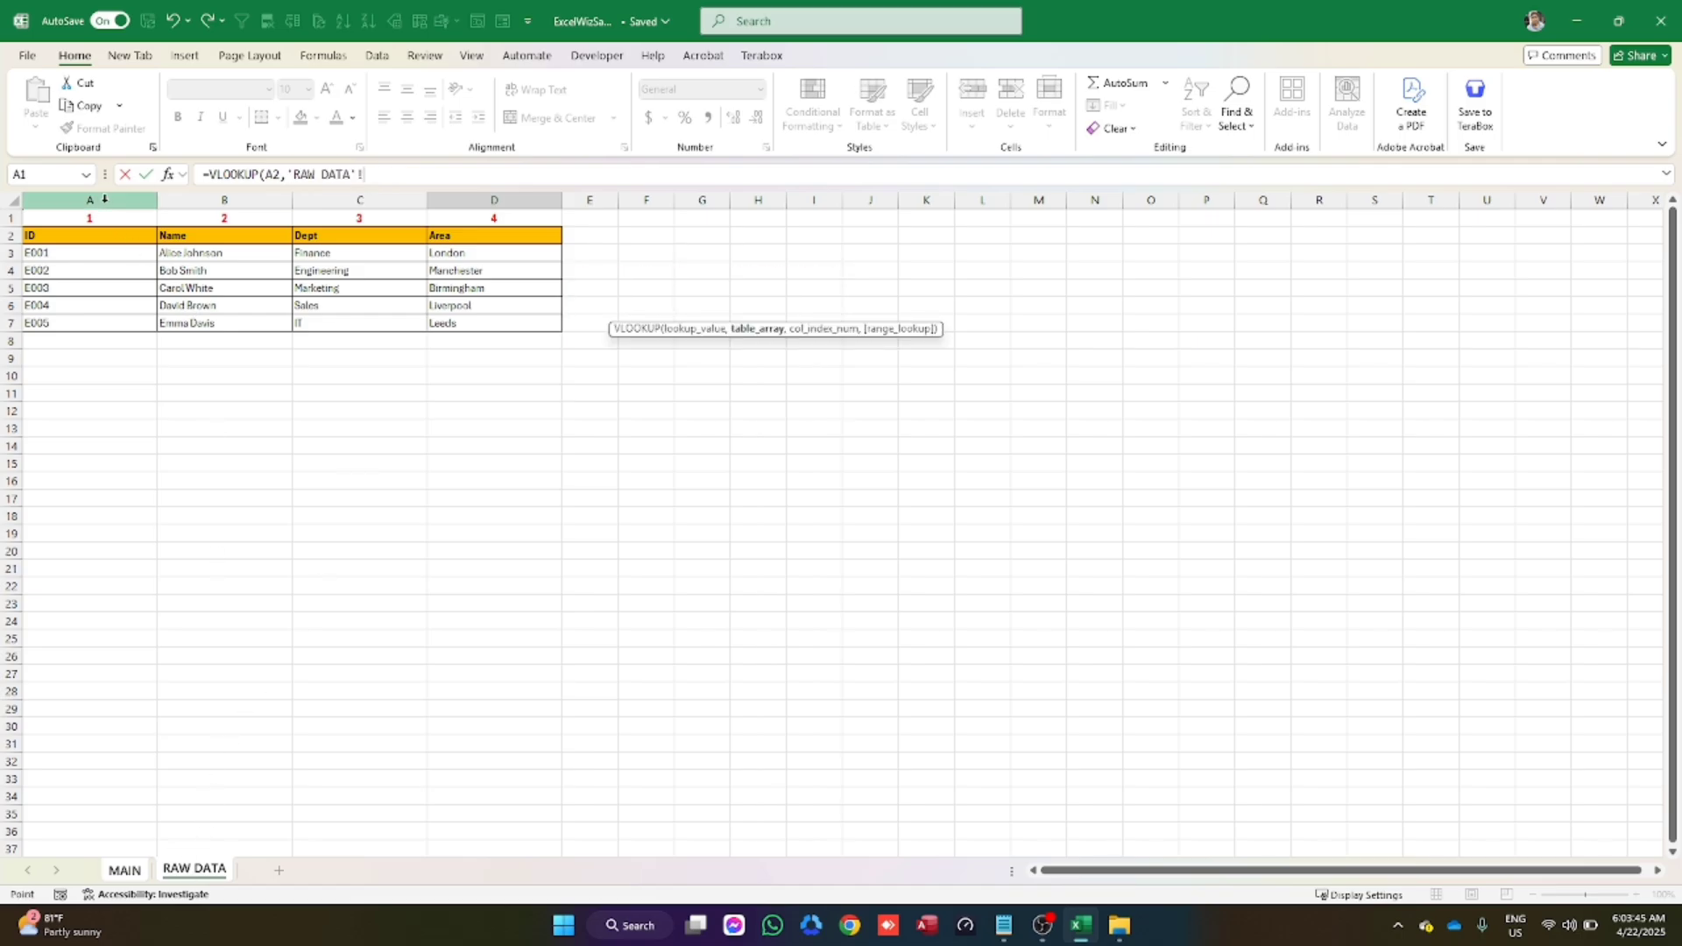
pyautogui.moveTo(104, 200); pyautogui.dragTo(516, 200)
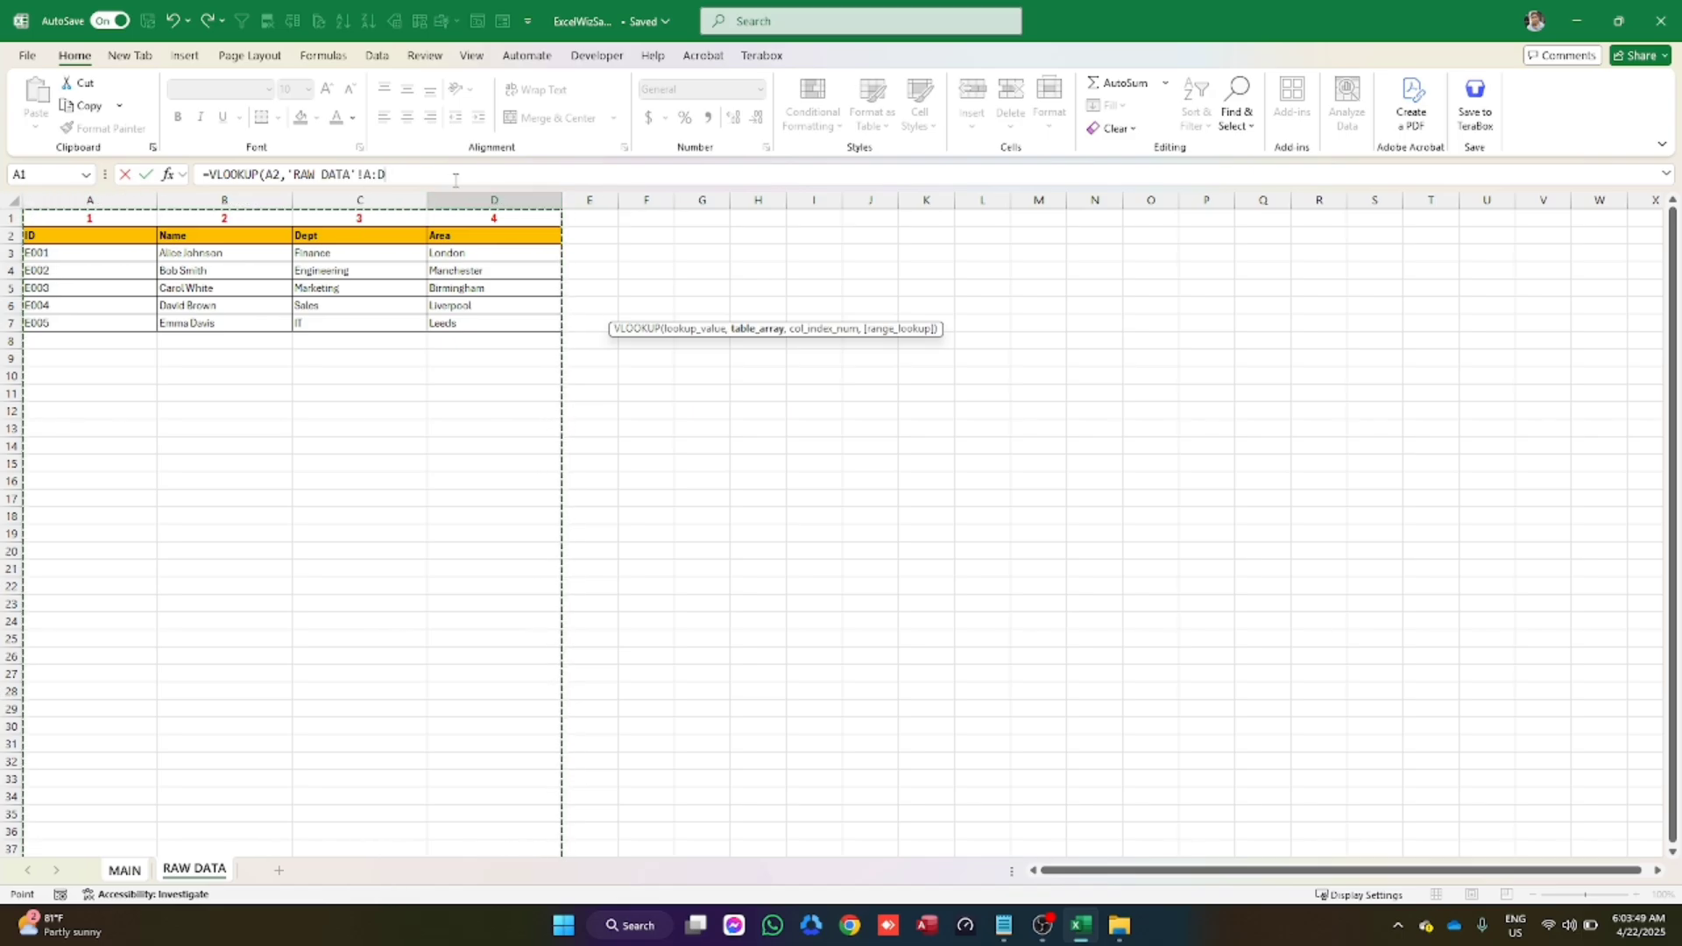
pyautogui.write(',')
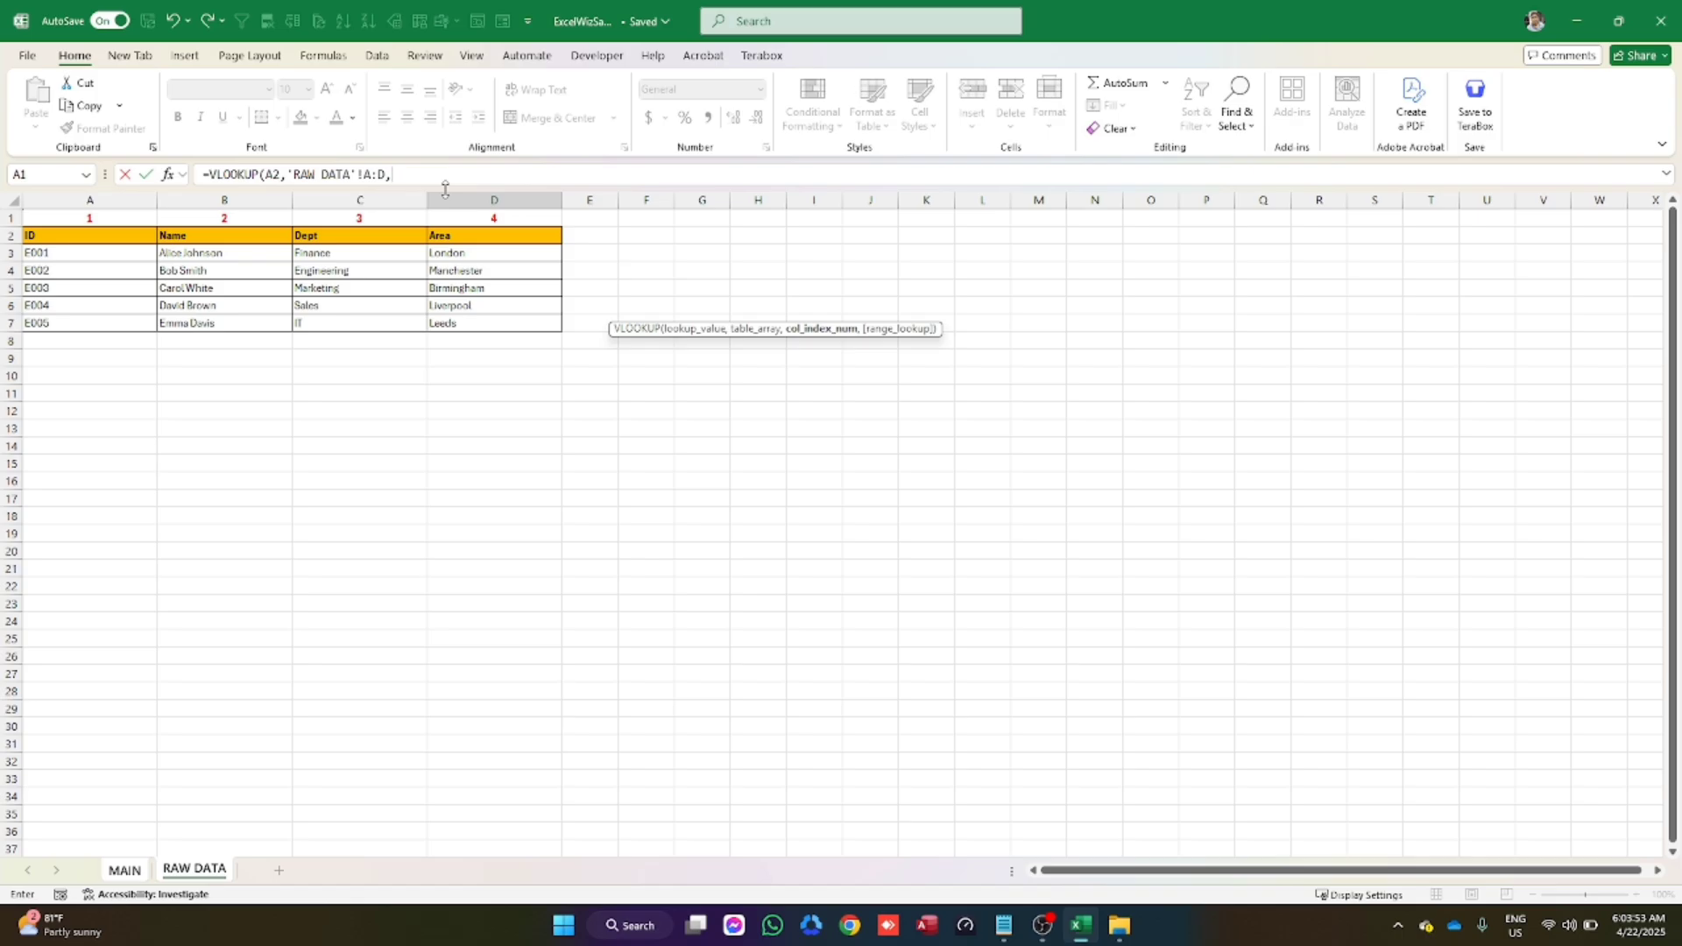
pyautogui.write('4,')
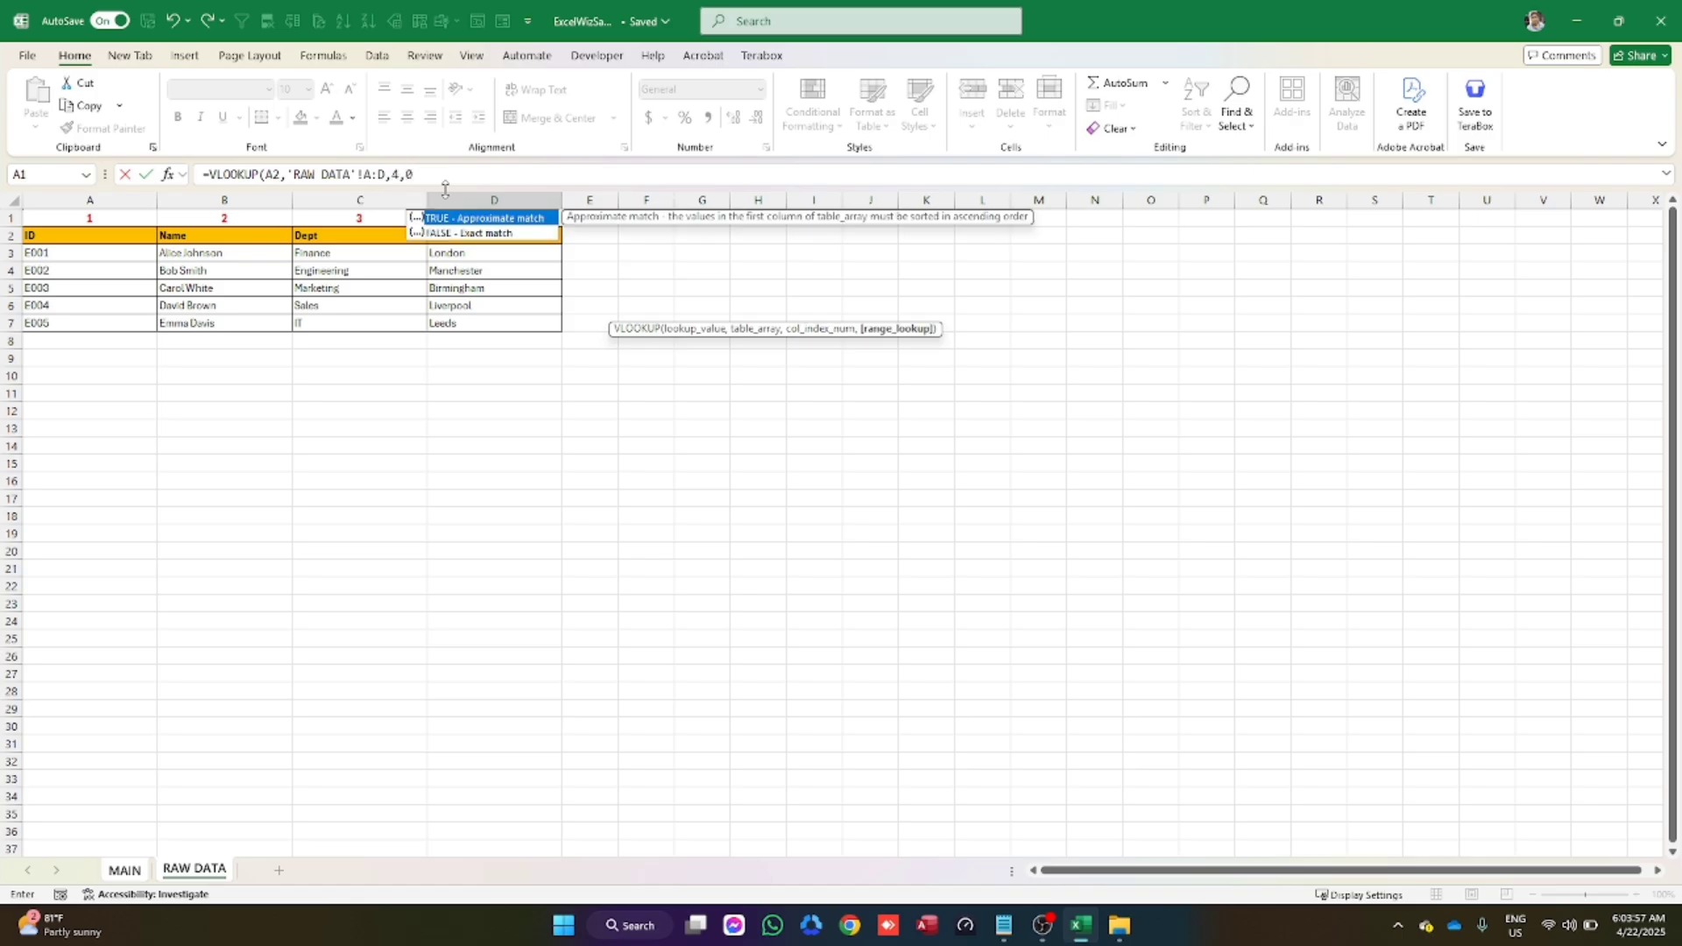
pyautogui.write('0)')
pyautogui.press('Return')
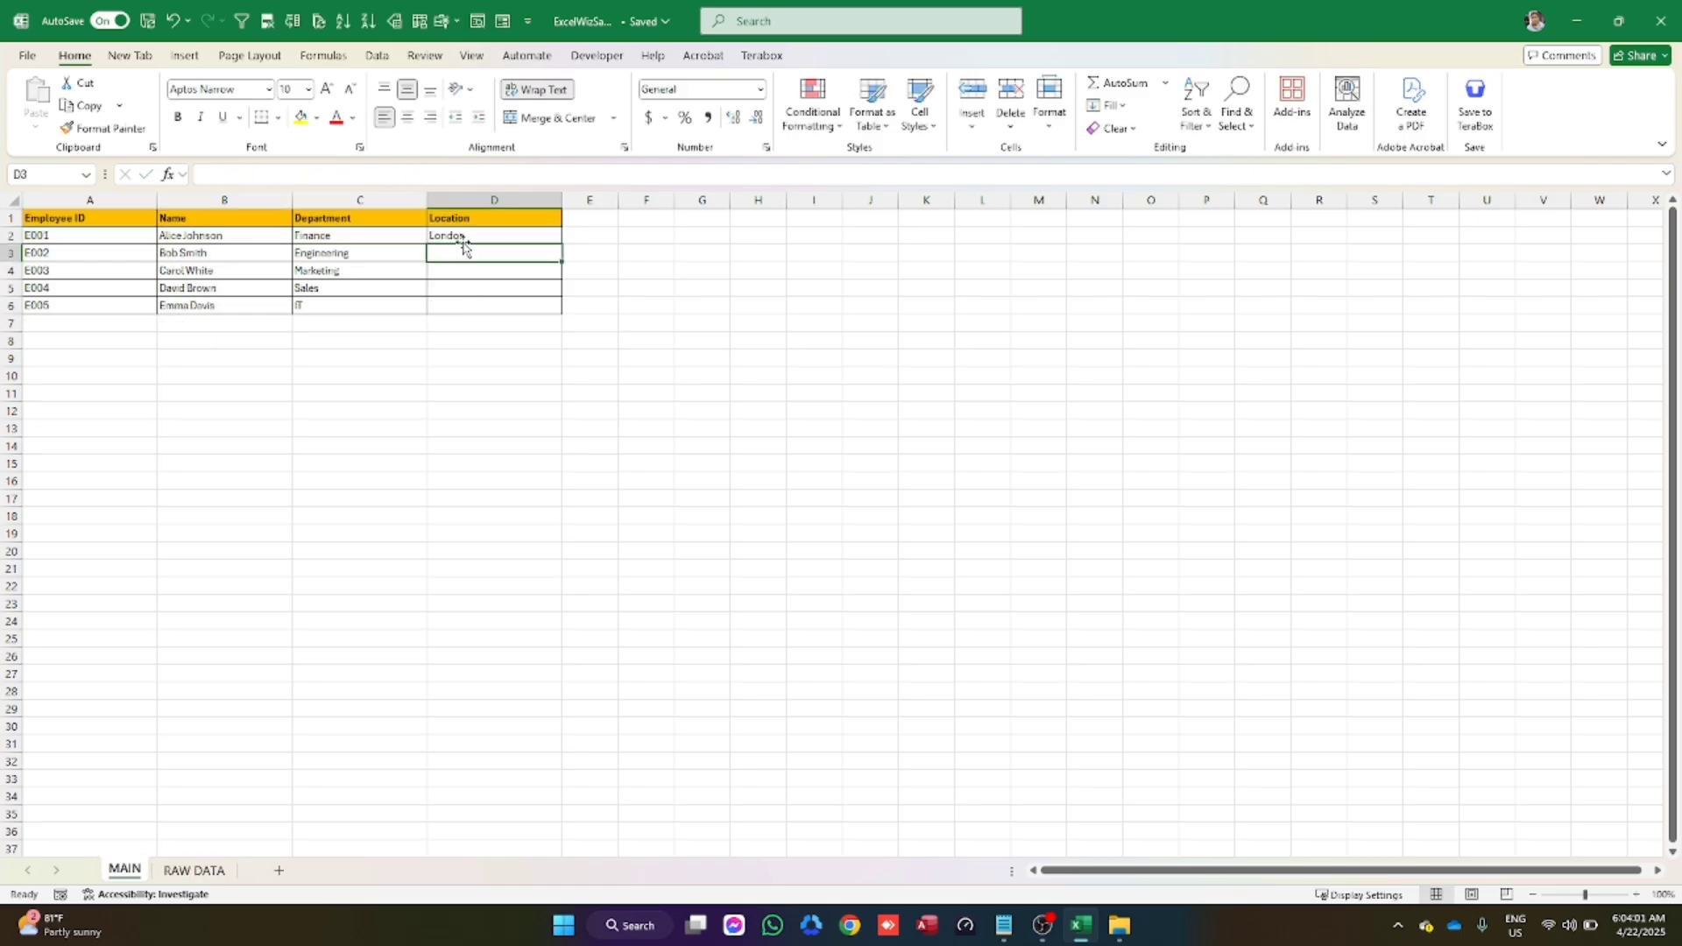
# Fill D2's VLOOKUP formula down through D6 with Ctrl+D and highlight the formula text
pyautogui.moveTo(464, 237); pyautogui.dragTo(457, 310)
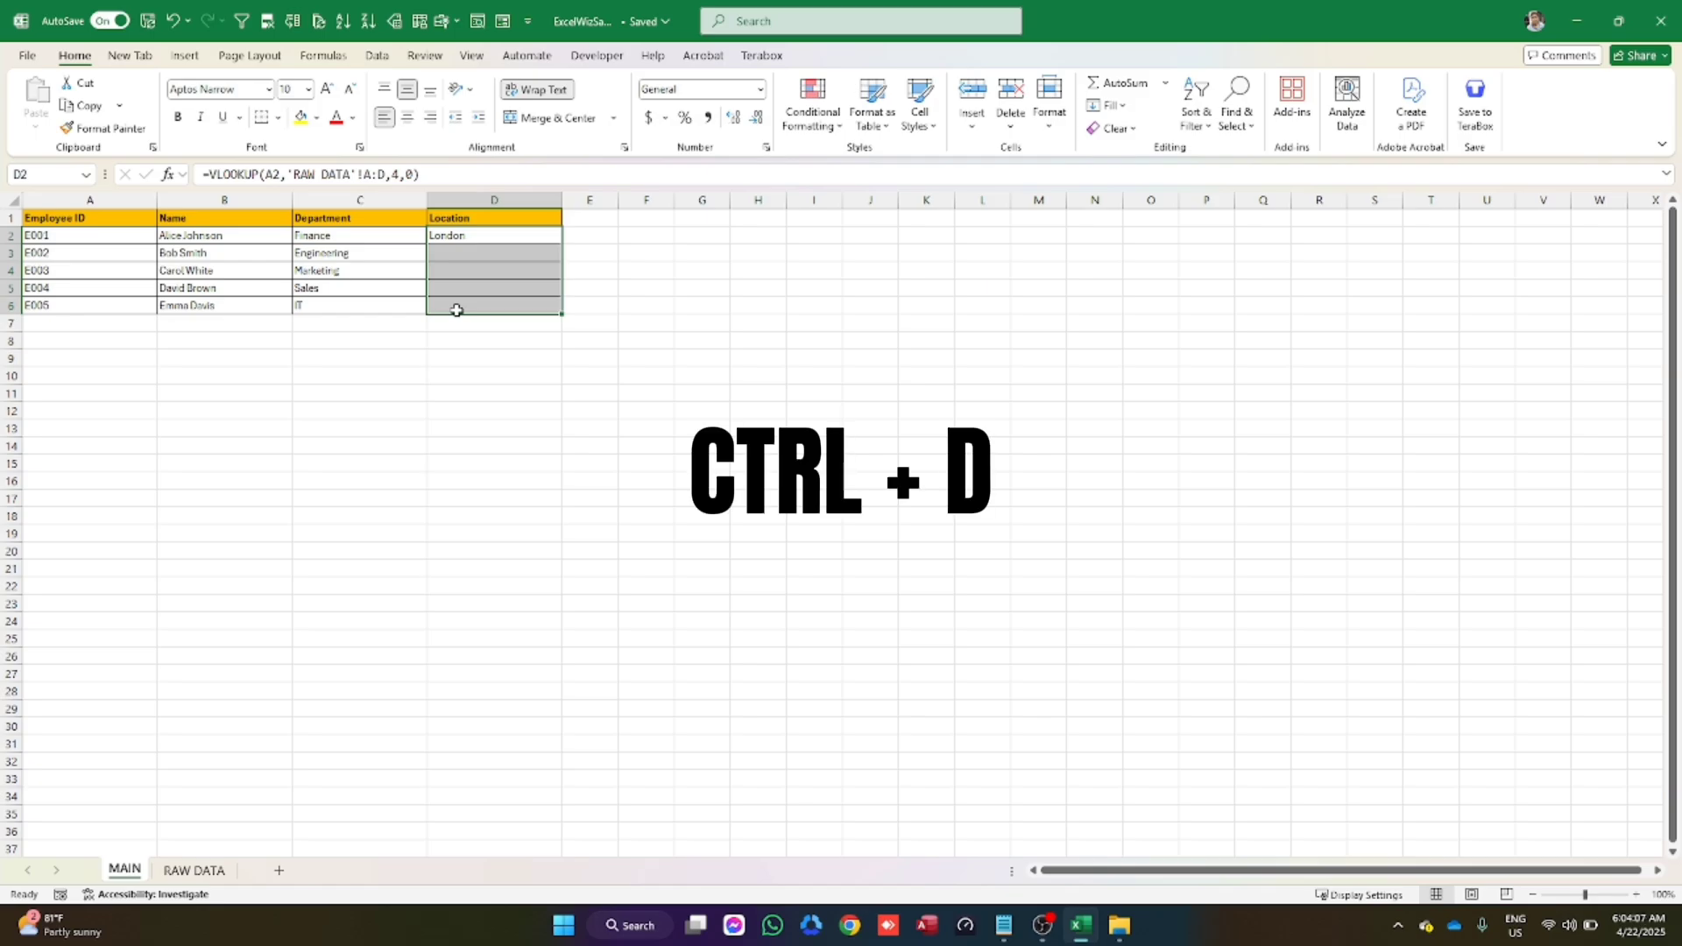
pyautogui.hotkey('ctrl', 'd')
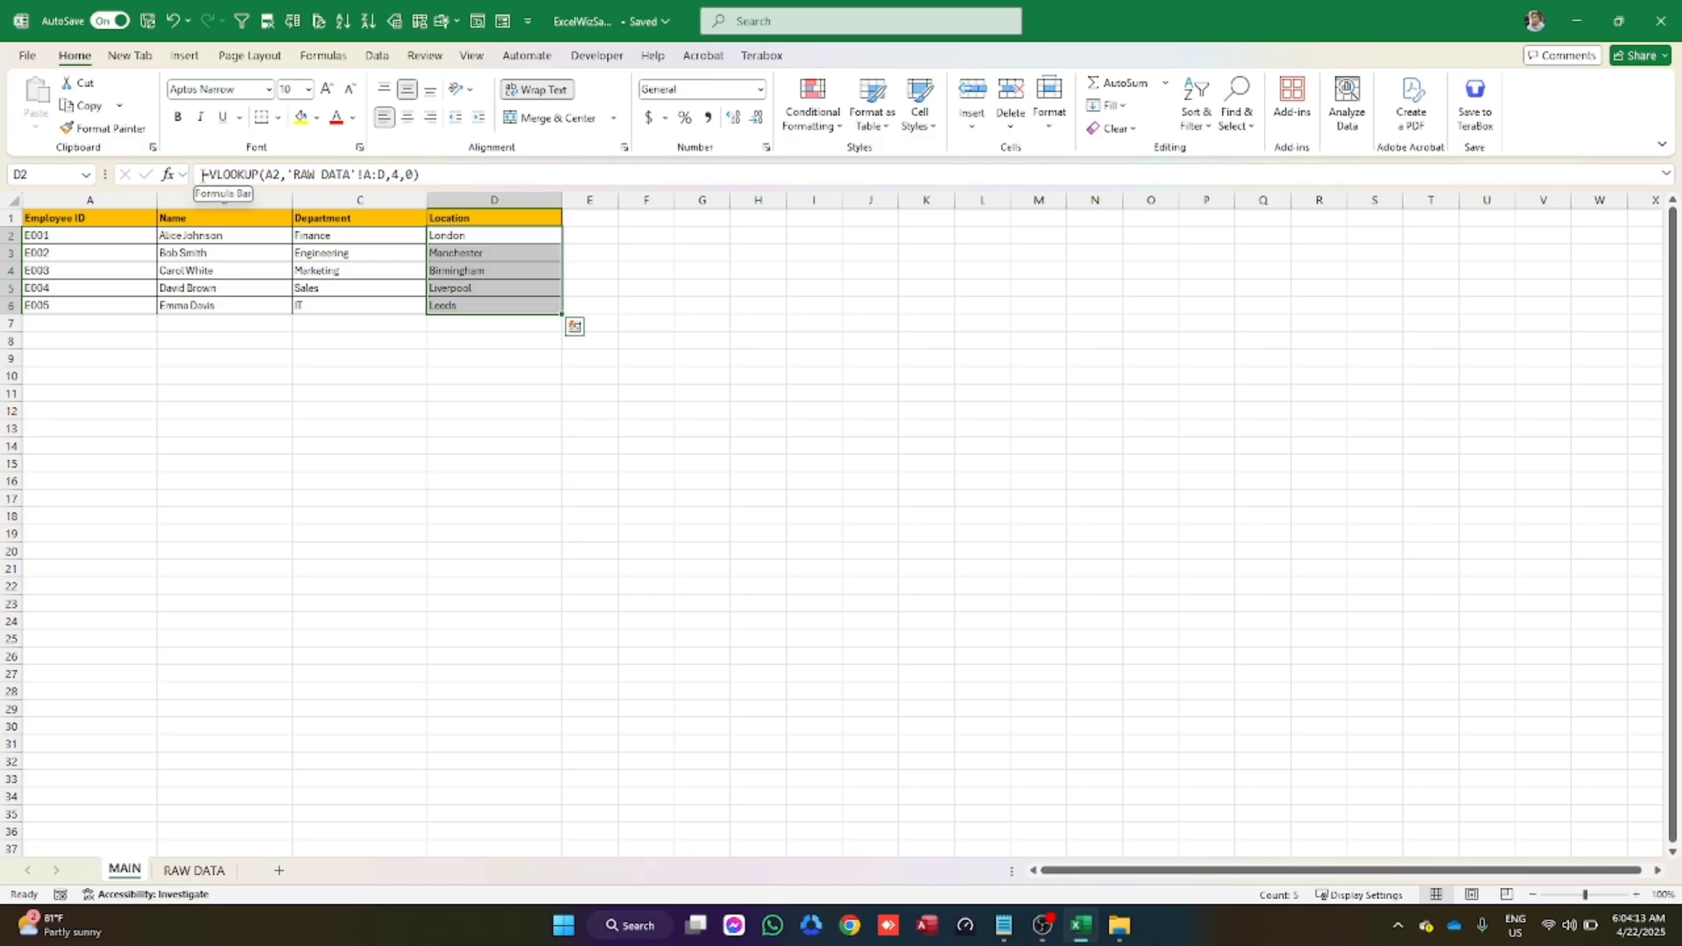
pyautogui.moveTo(203, 174); pyautogui.dragTo(438, 175)
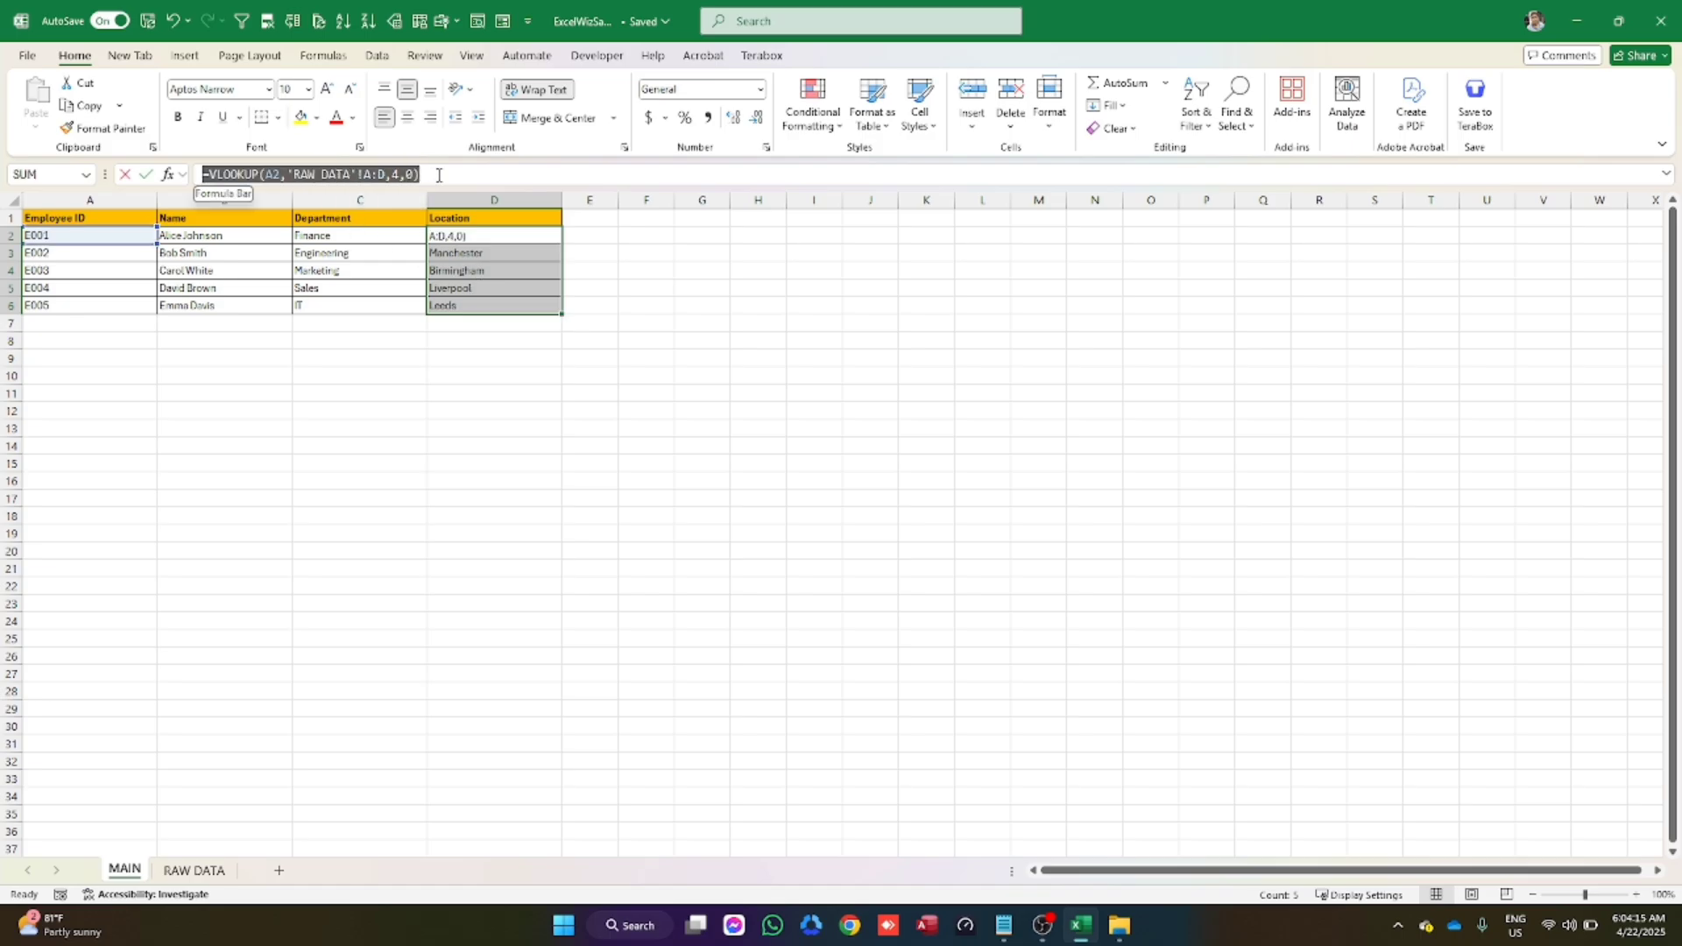